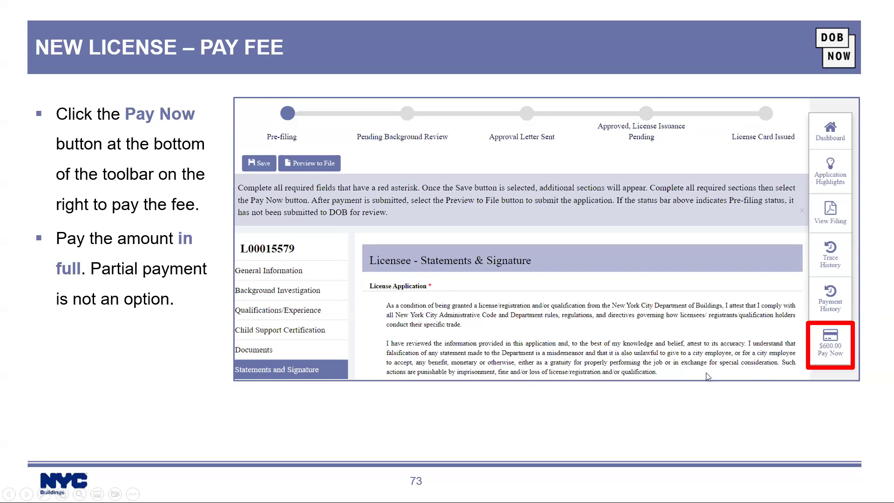
# - Advance the slideshow to slide 74, New License – File Application
pyautogui.press('Right')
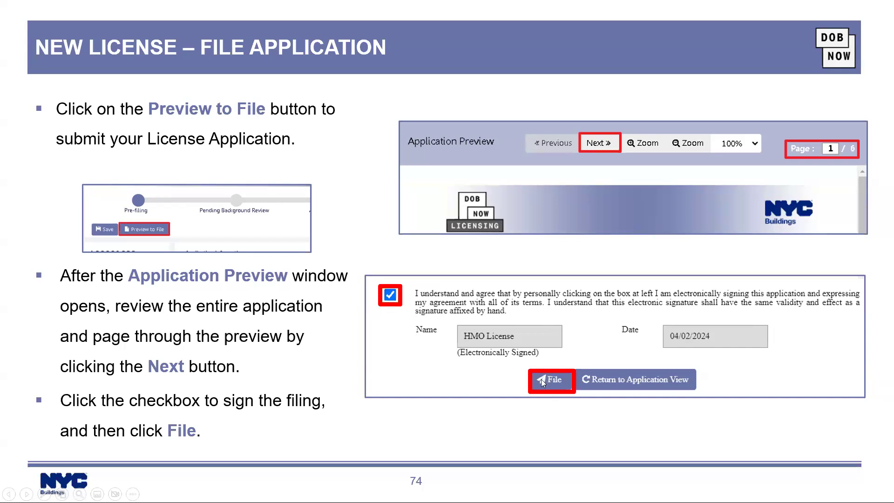
# - Advance past the Application Filed and confirmation email slides to the Responding to Objections section title
pyautogui.click(530, 435)
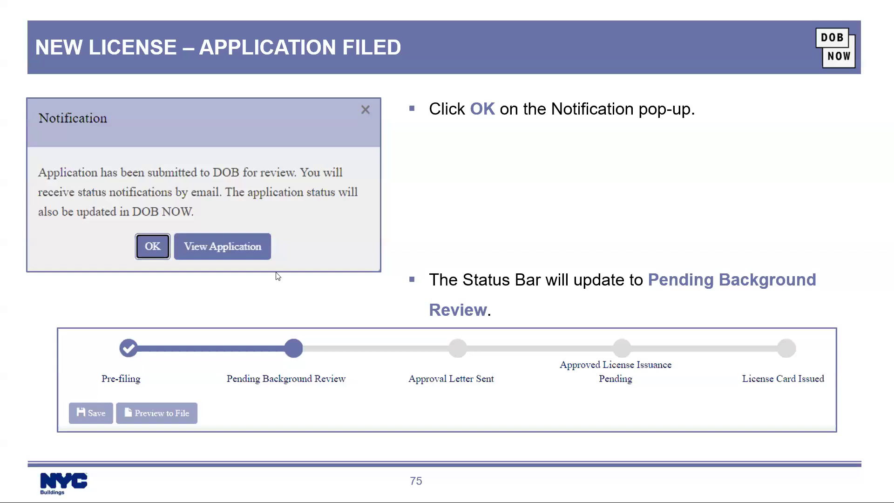
pyautogui.press('Right')
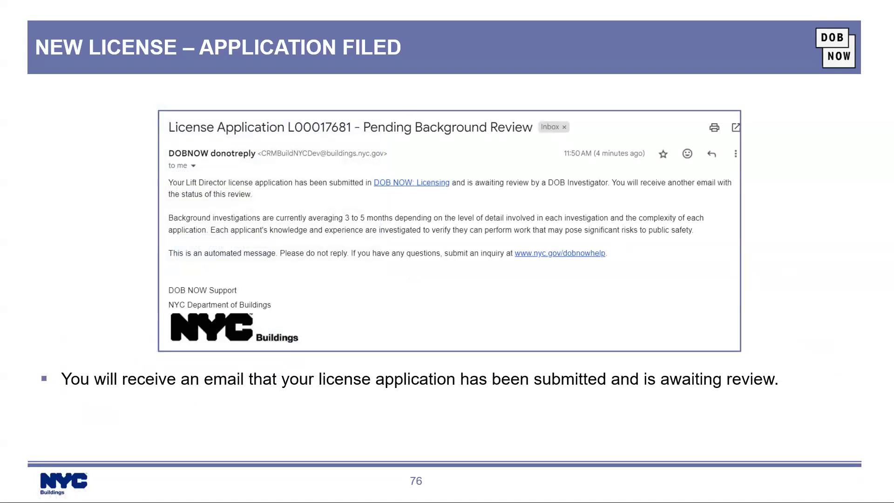
pyautogui.press('Right')
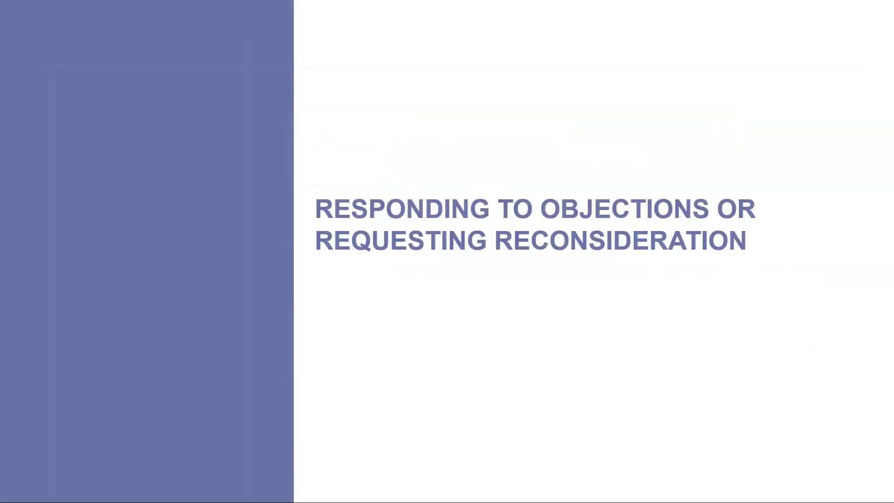
pyautogui.hotkey('alt', 'Tab')
pyautogui.hotkey('alt', 'Tab')
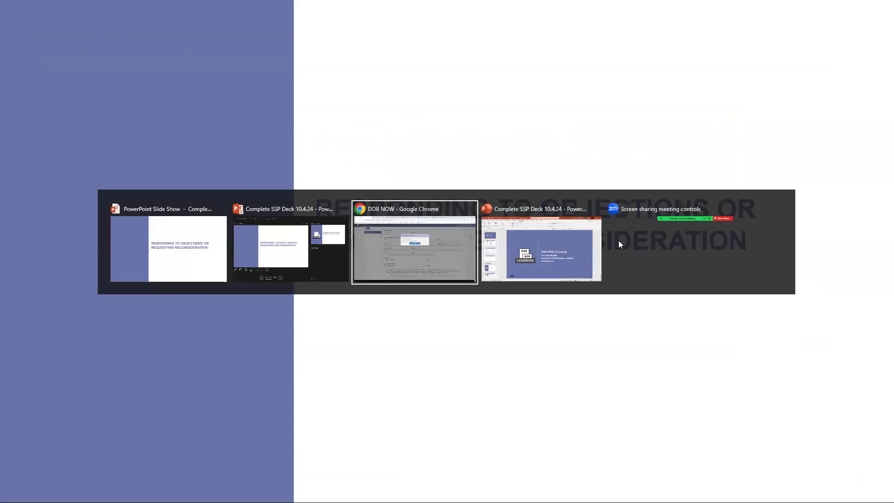
pyautogui.click(424, 202)
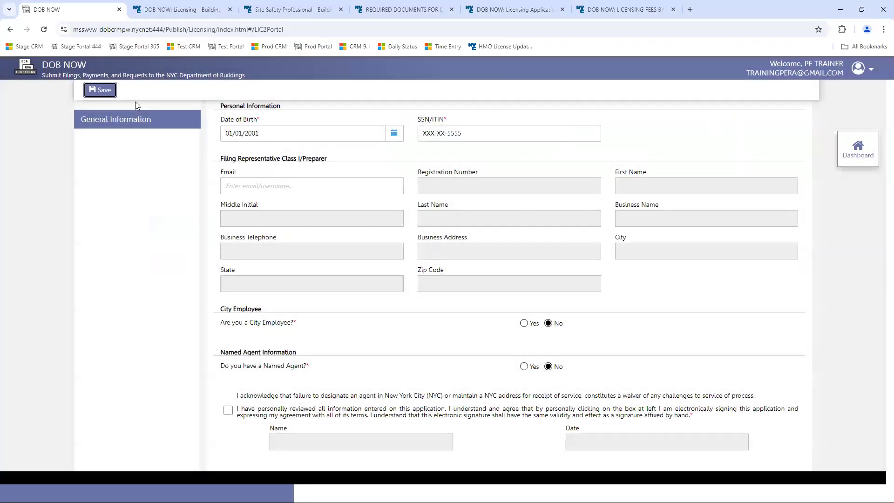
pyautogui.click(109, 91)
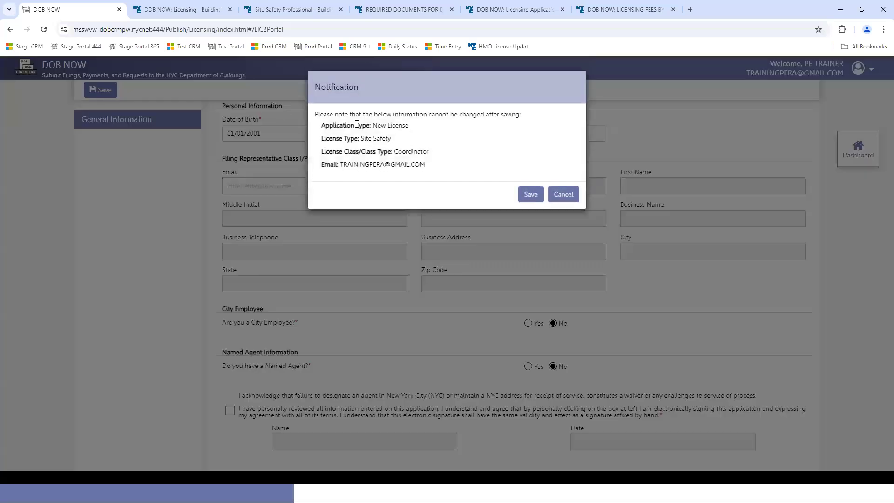
pyautogui.click(532, 195)
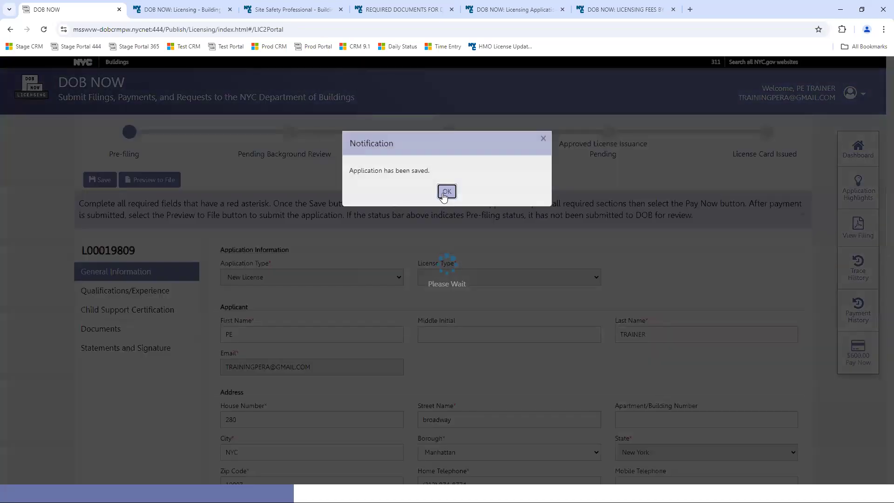
pyautogui.click(445, 192)
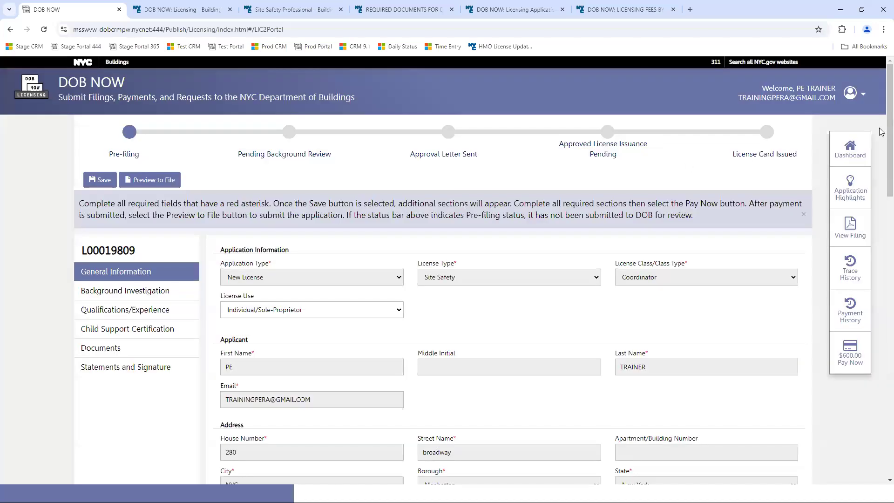
# - Start a new Business Information entry
pyautogui.scroll(-2, 882, 149)
pyautogui.scroll(-9, 512, 279)
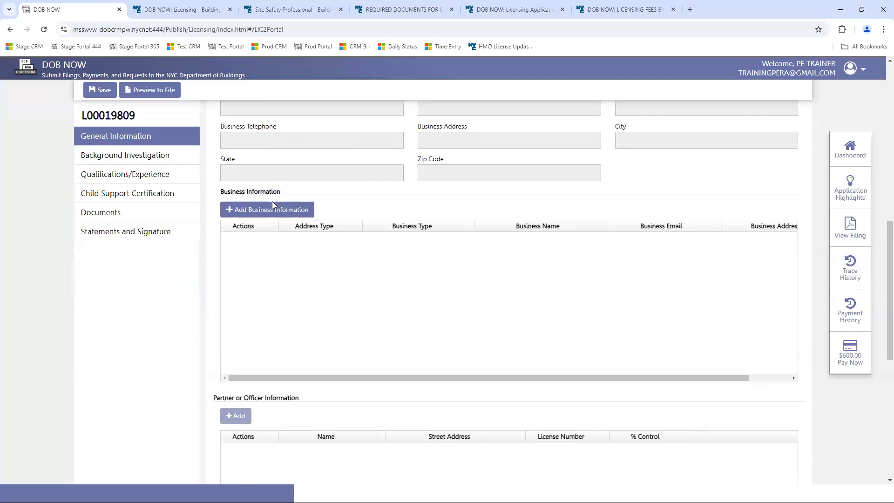
pyautogui.click(261, 210)
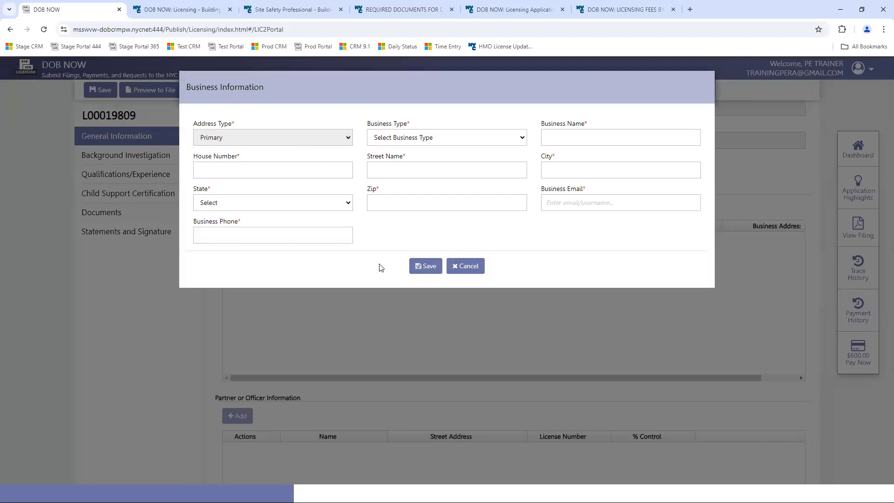
# - Enter a Corporation business named Site Safety Inc at 280 Broadway
pyautogui.click(500, 137)
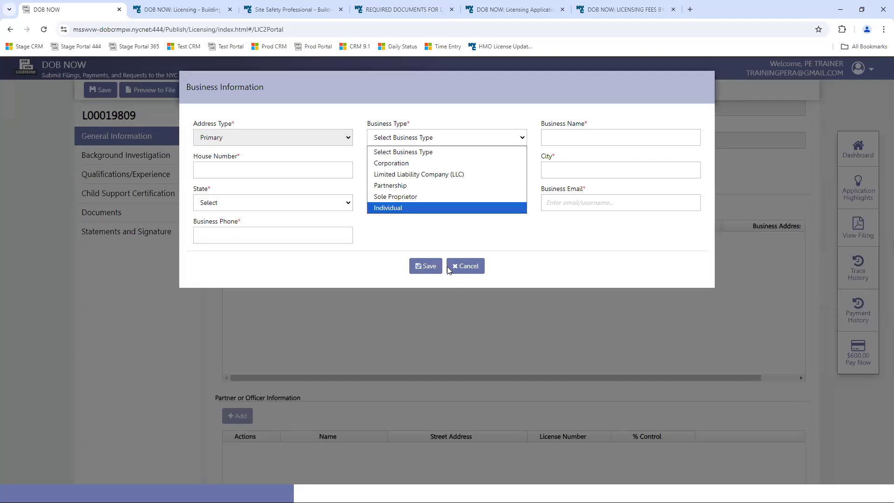
pyautogui.click(396, 163)
pyautogui.click(571, 140)
pyautogui.click(610, 161)
pyautogui.click(247, 168)
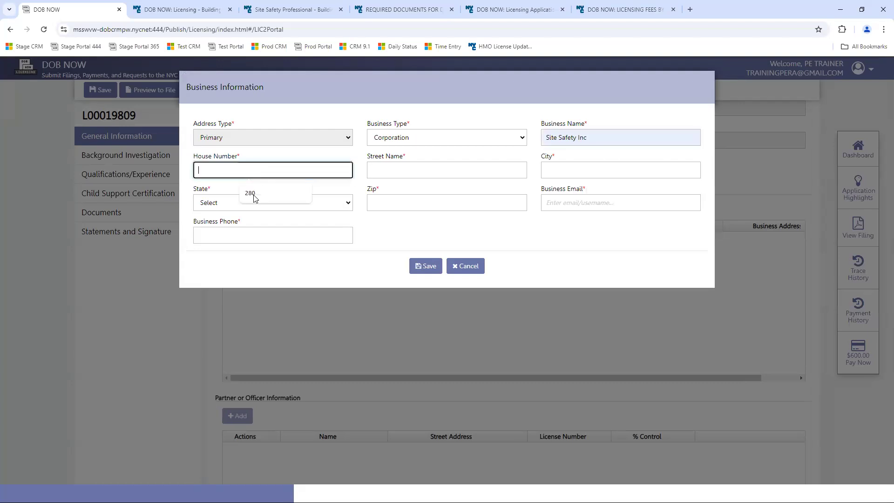
pyautogui.write('280')
pyautogui.click(382, 164)
pyautogui.click(426, 196)
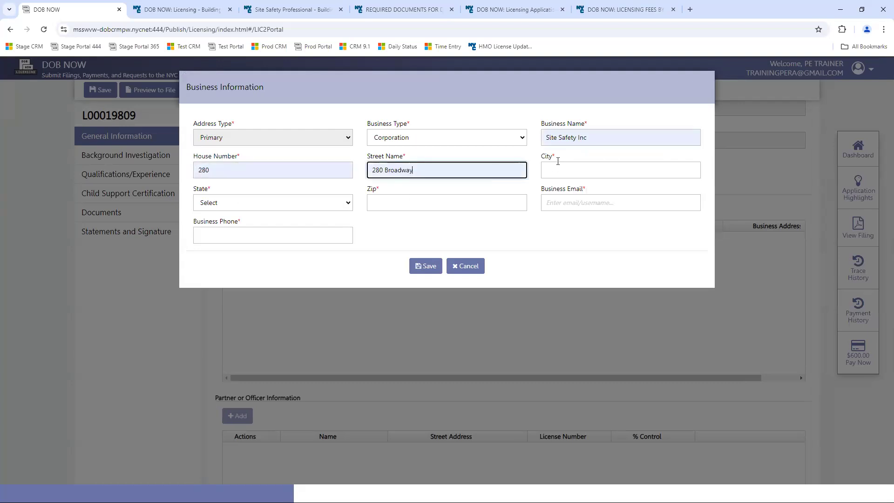
pyautogui.moveTo(431, 171); pyautogui.dragTo(352, 169)
pyautogui.write('Broad')
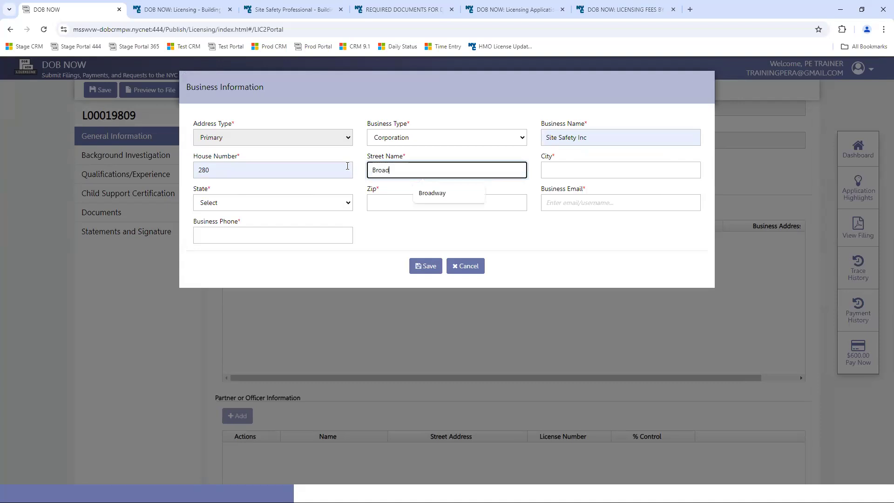
pyautogui.press('Tab')
pyautogui.click(602, 191)
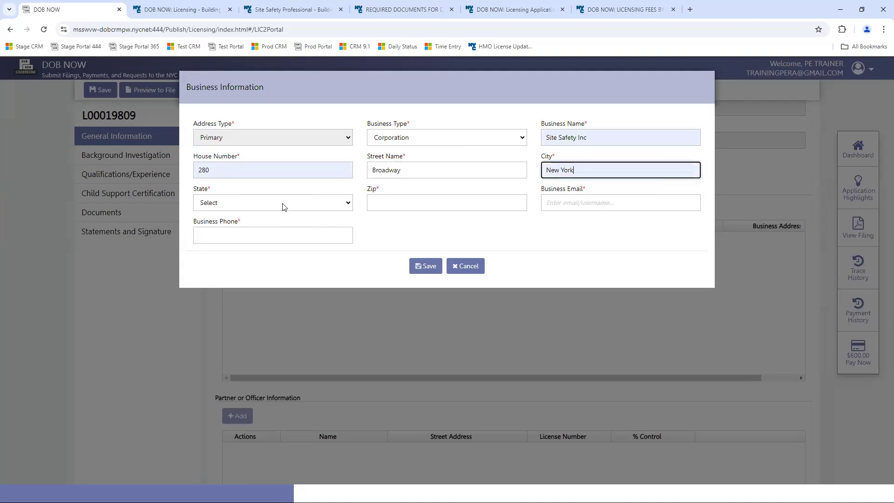
# - Set state New Jersey and zip 10012, fill in the business email and phone, and save
pyautogui.click(284, 207)
pyautogui.scroll(-5, 350, 307)
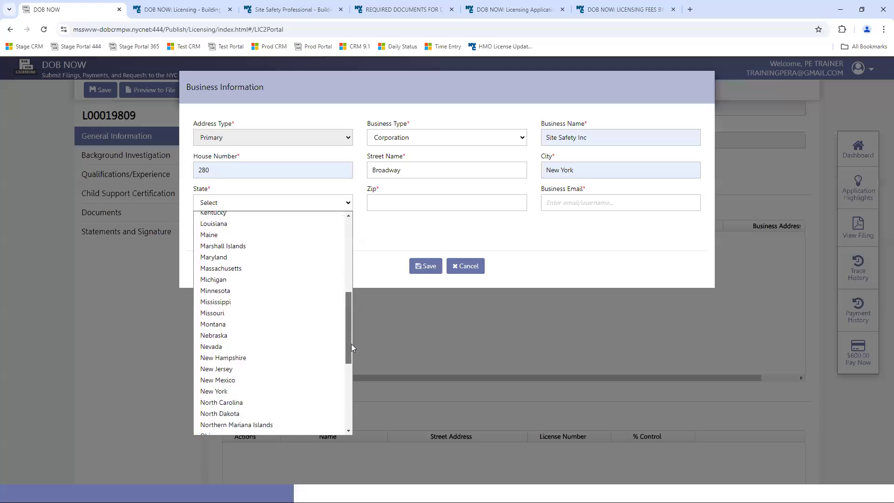
pyautogui.click(232, 370)
pyautogui.click(415, 202)
pyautogui.write('10012')
pyautogui.click(570, 207)
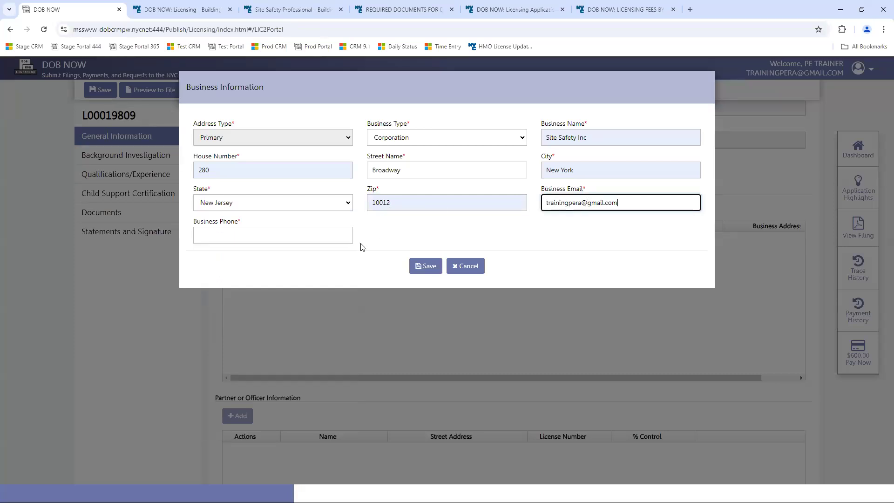
pyautogui.click(297, 239)
pyautogui.click(279, 259)
pyautogui.click(419, 266)
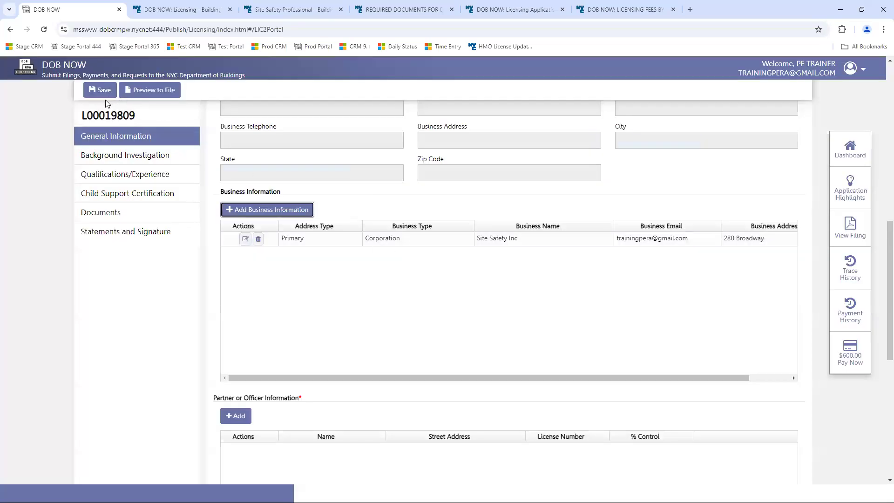
# - Save the application with the new business, then cancel a partner/officer entry
pyautogui.click(107, 90)
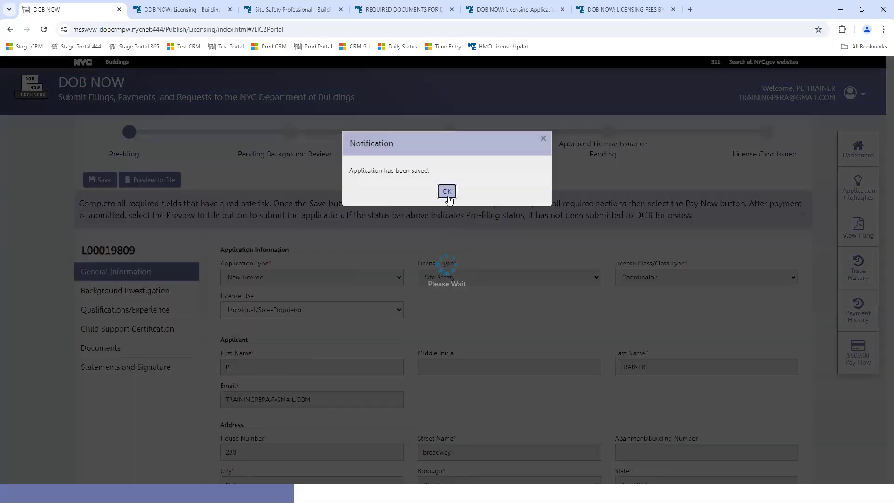
pyautogui.click(447, 191)
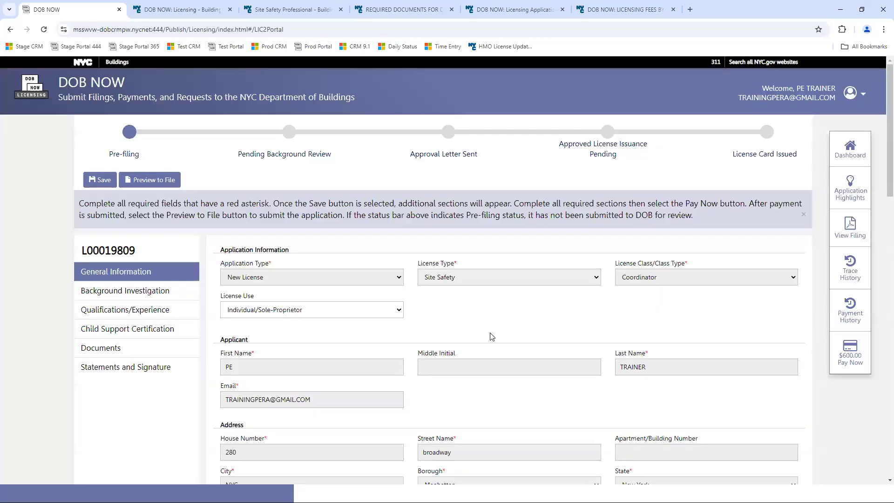
pyautogui.scroll(-12, 268, 369)
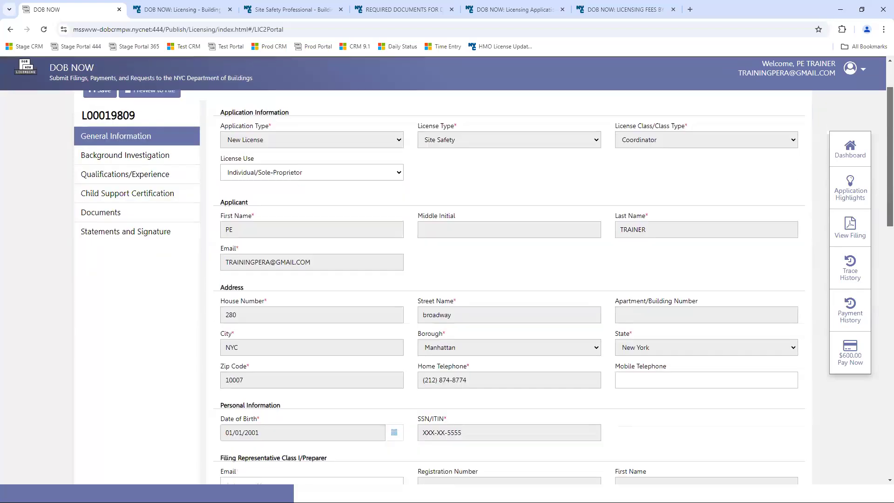
pyautogui.click(235, 348)
pyautogui.click(251, 212)
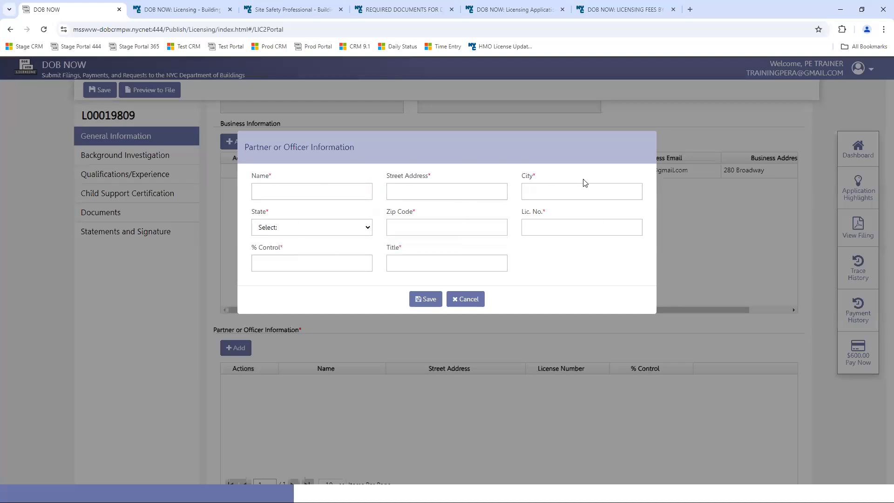
pyautogui.click(463, 303)
# - Answer No to Named Agent, electronically sign the attestation, and save the application
pyautogui.scroll(-2, 881, 341)
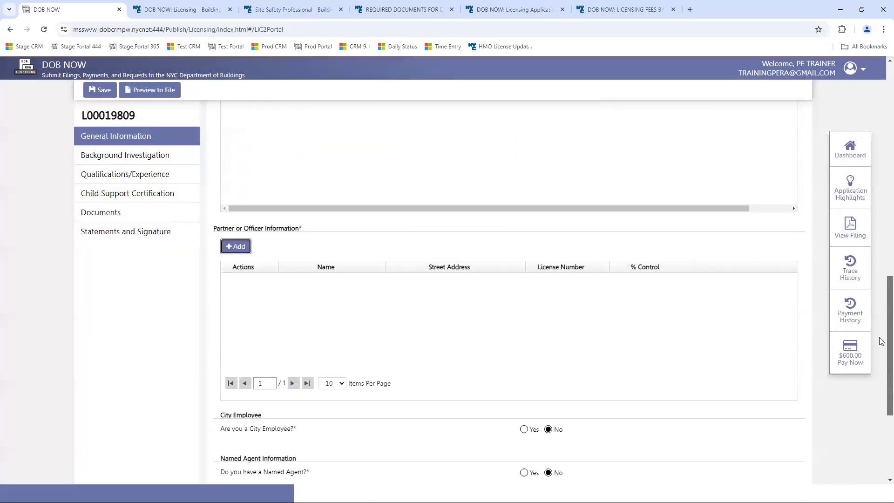
pyautogui.scroll(-4, 882, 341)
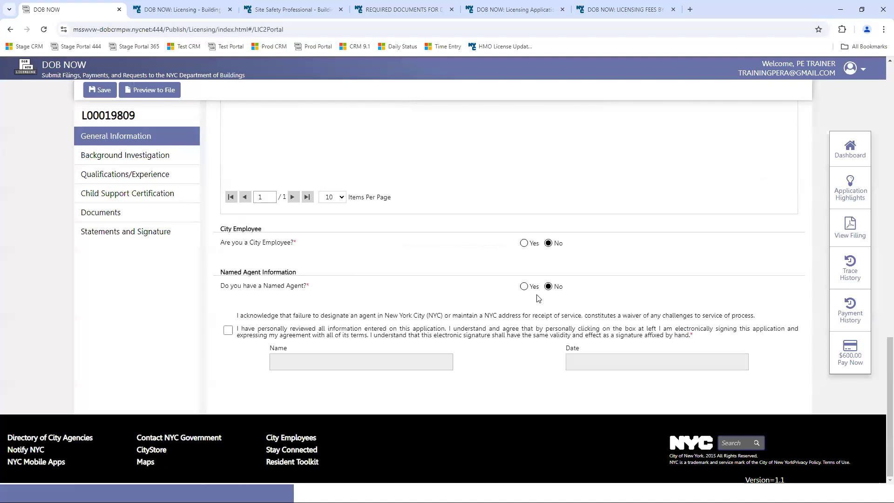
pyautogui.click(523, 287)
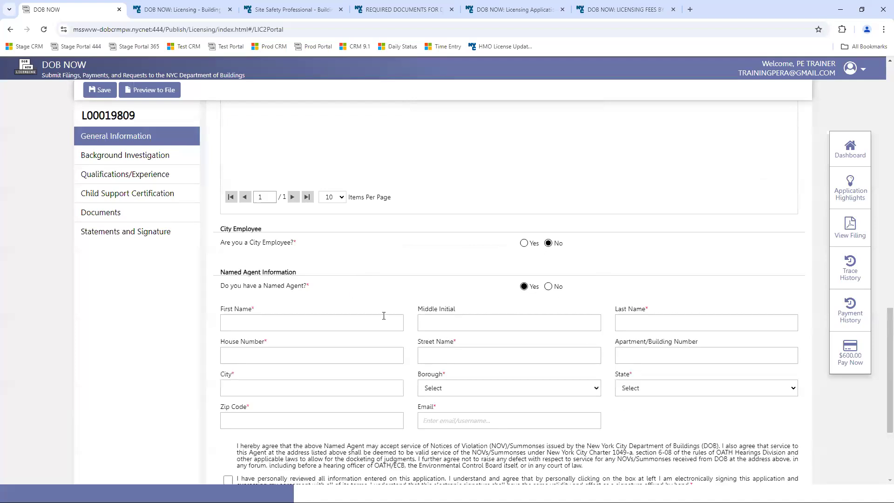
pyautogui.click(549, 287)
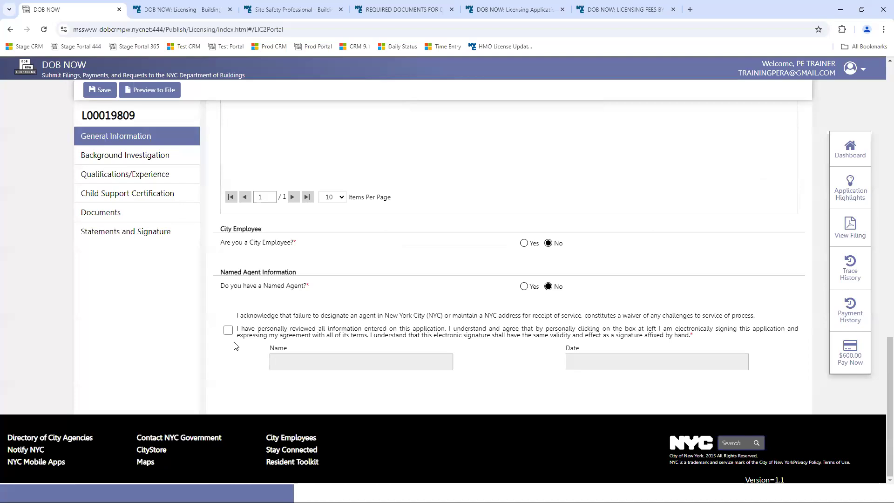
pyautogui.click(228, 331)
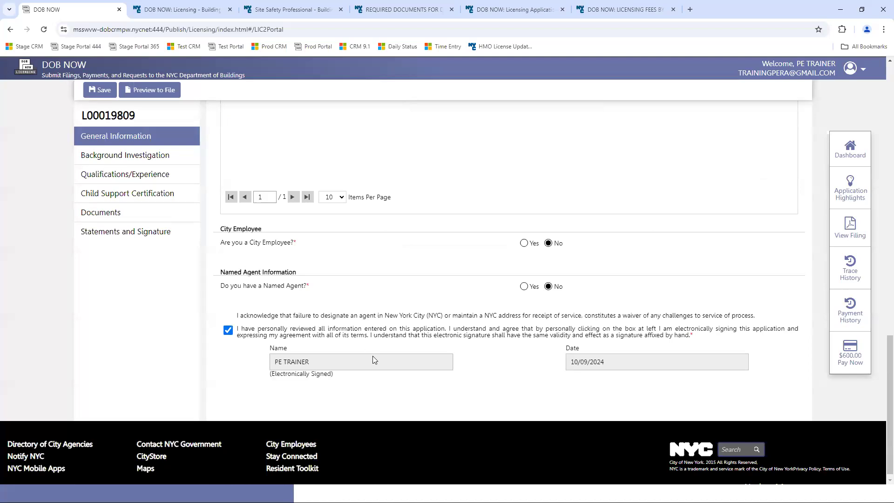
pyautogui.click(105, 92)
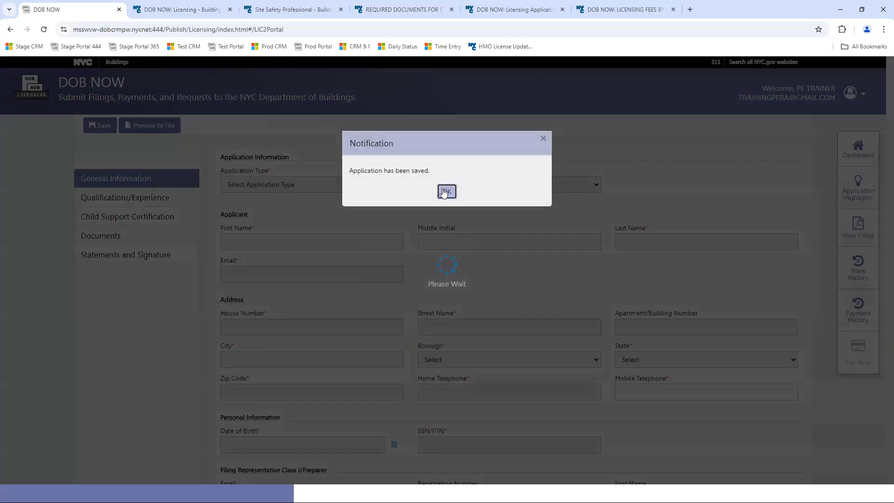
pyautogui.click(446, 192)
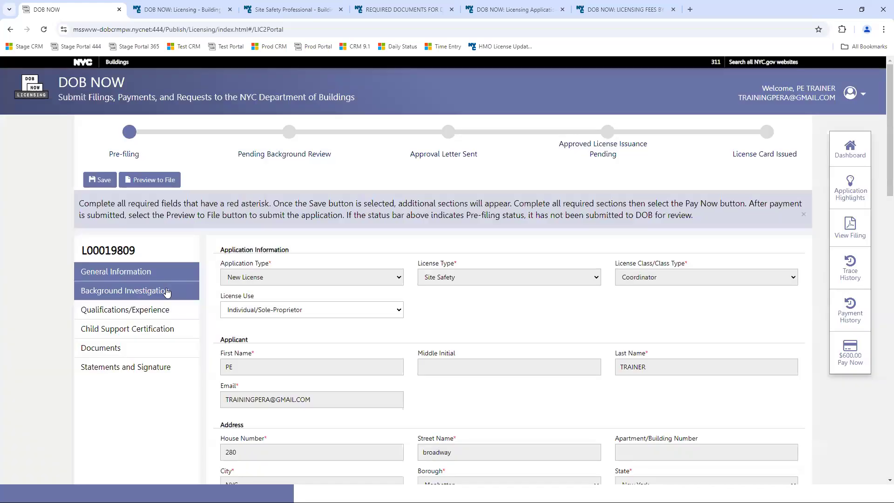
# - In Background Investigation, answer Yes to a valid driver's license and No to denied or revoked licenses
pyautogui.click(167, 293)
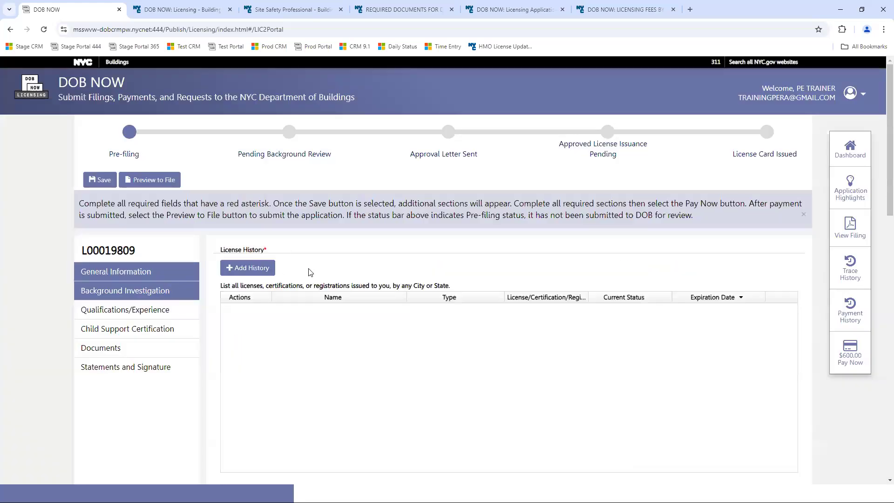
pyautogui.click(246, 270)
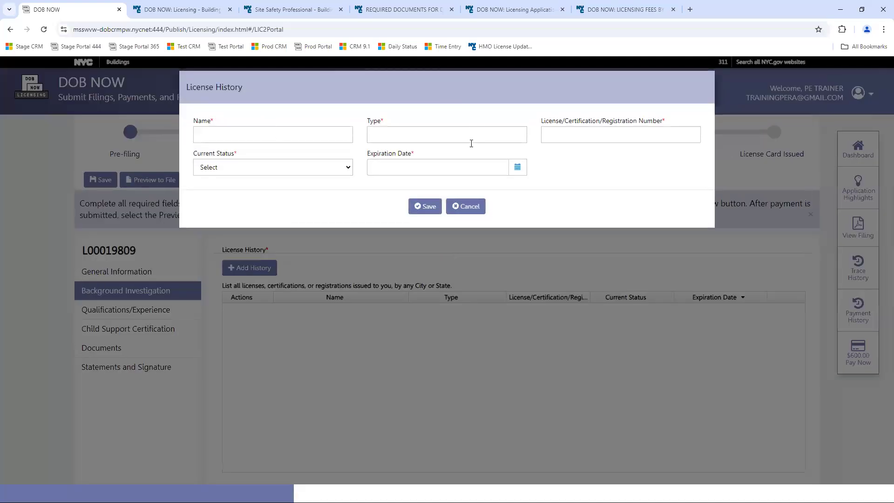
pyautogui.click(334, 168)
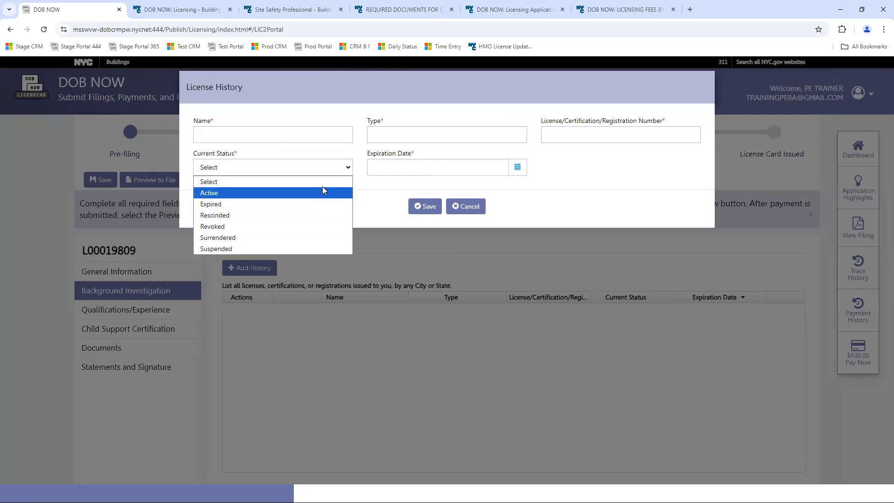
pyautogui.click(465, 206)
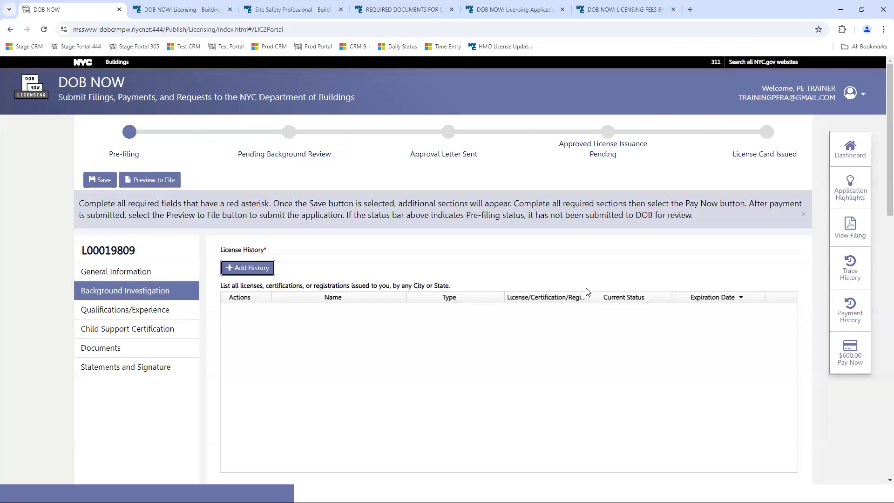
pyautogui.scroll(-7, 890, 168)
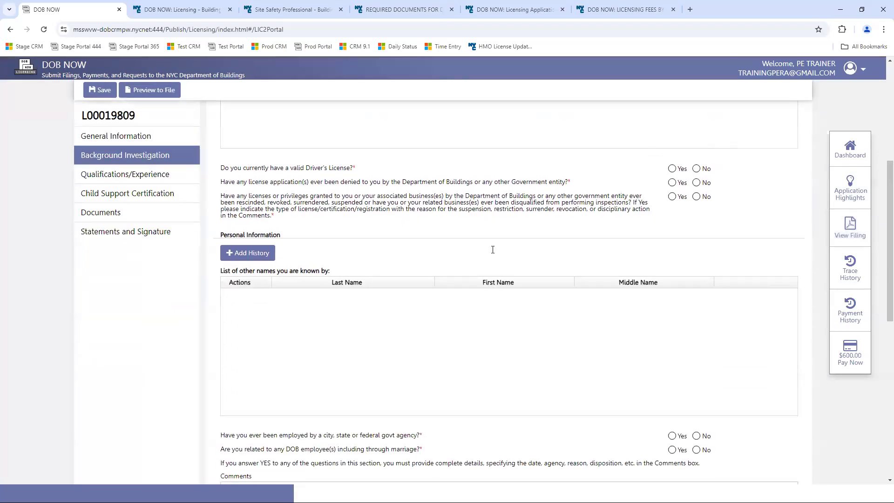
pyautogui.click(672, 168)
pyautogui.click(697, 216)
pyautogui.click(697, 230)
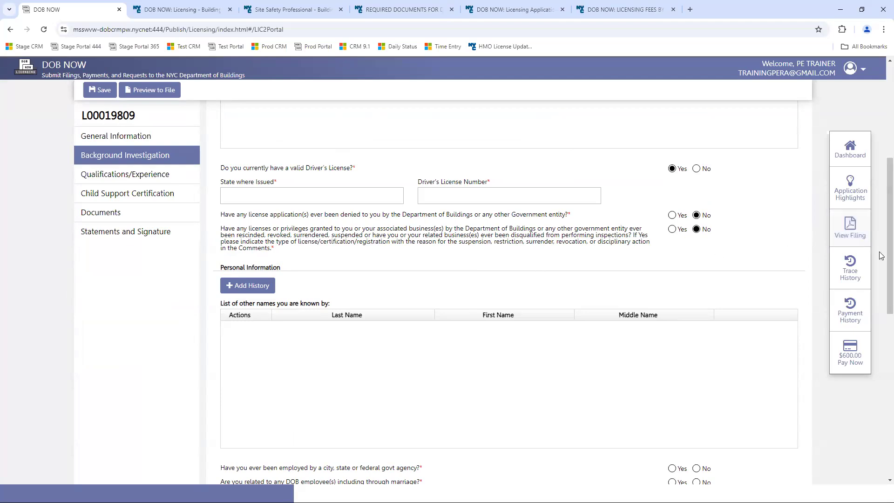
# - Cancel an other-name entry, answer Yes to government employment and No to DOB relatives
pyautogui.scroll(-2, 881, 297)
pyautogui.scroll(-1, 881, 297)
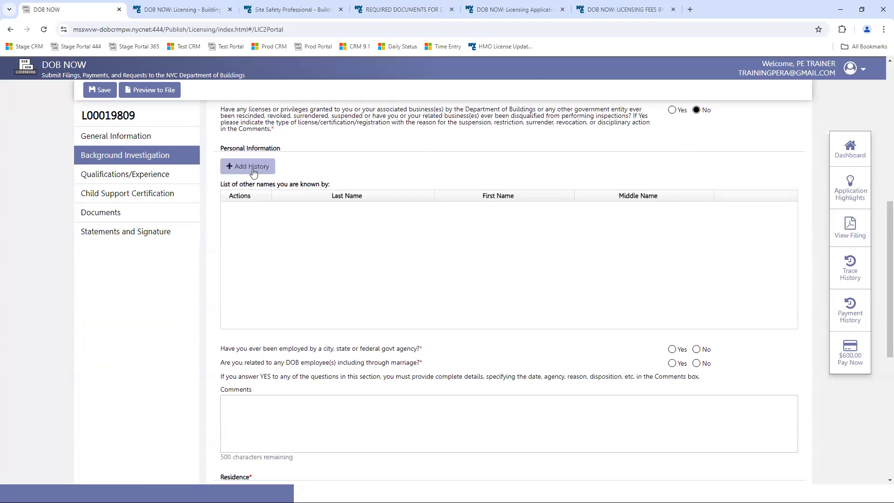
pyautogui.click(251, 167)
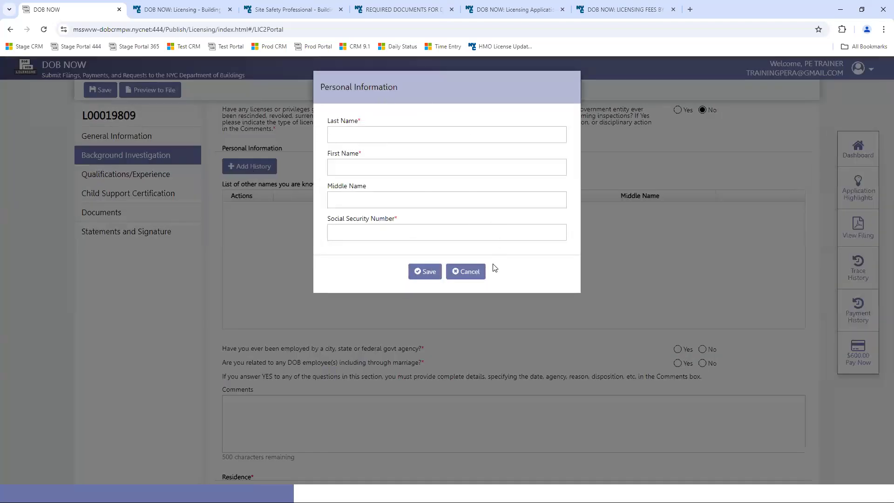
pyautogui.click(468, 273)
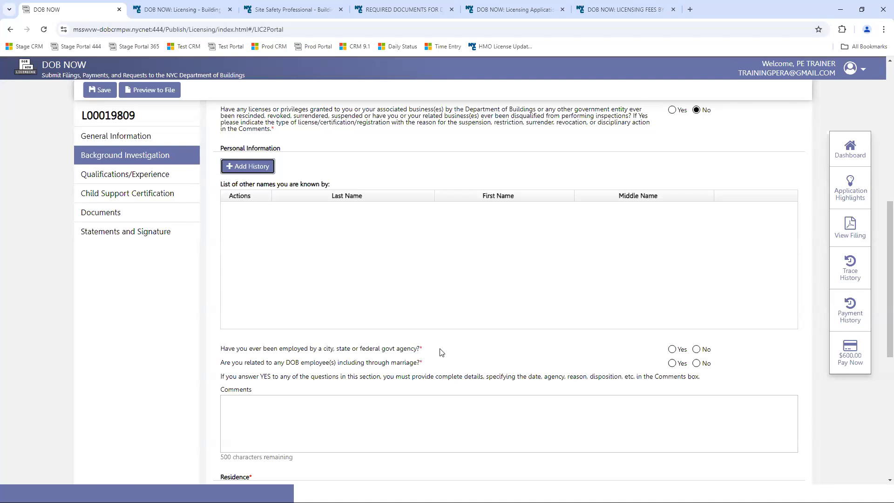
pyautogui.click(672, 350)
pyautogui.click(697, 363)
pyautogui.click(696, 350)
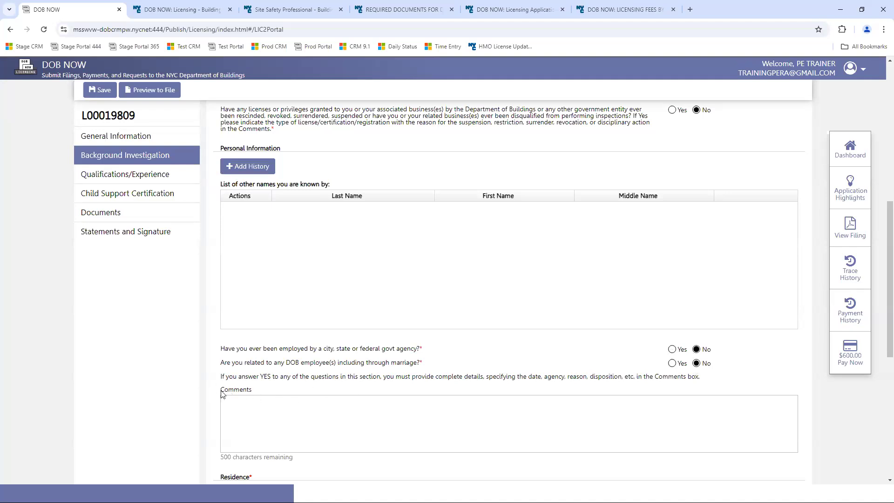
pyautogui.click(673, 351)
# - Try a current-address Residence entry, close it without adding, and save the application
pyautogui.scroll(-7, 890, 279)
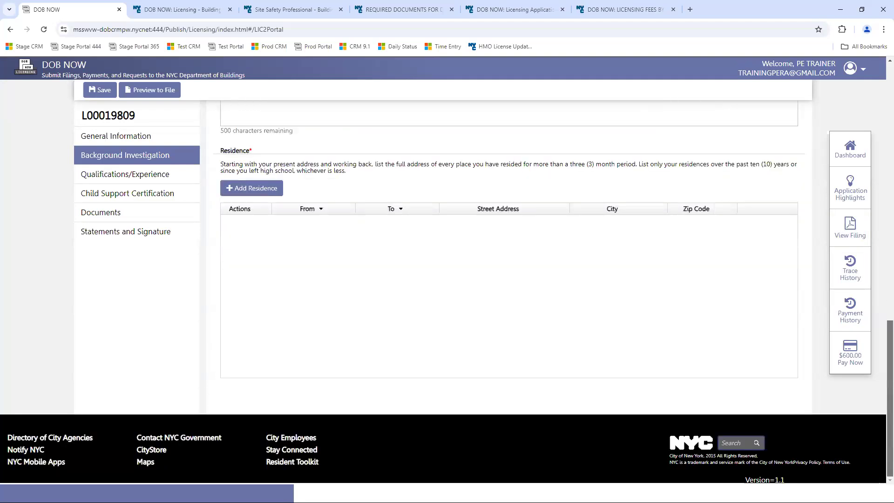
pyautogui.moveTo(307, 166); pyautogui.dragTo(369, 194)
pyautogui.click(370, 193)
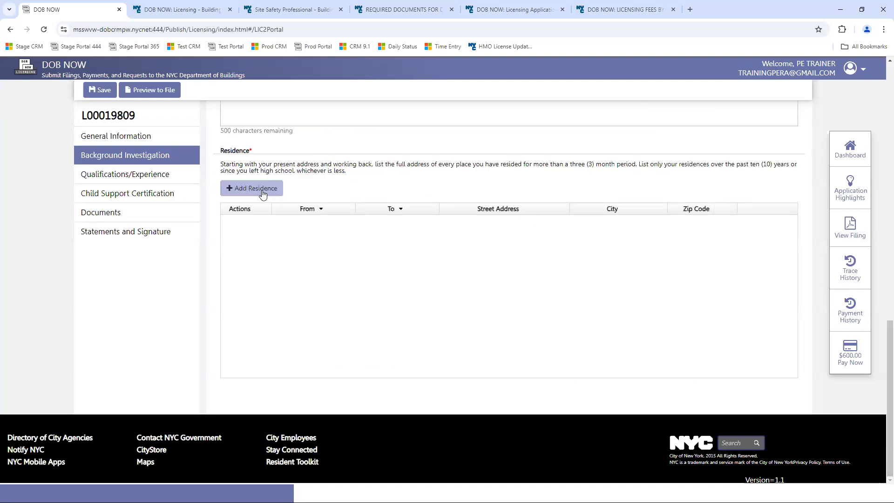
pyautogui.click(262, 194)
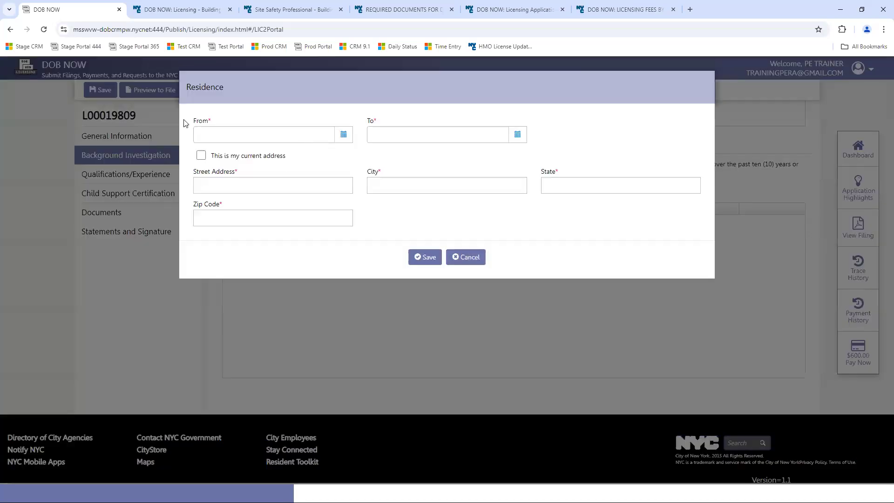
pyautogui.click(201, 155)
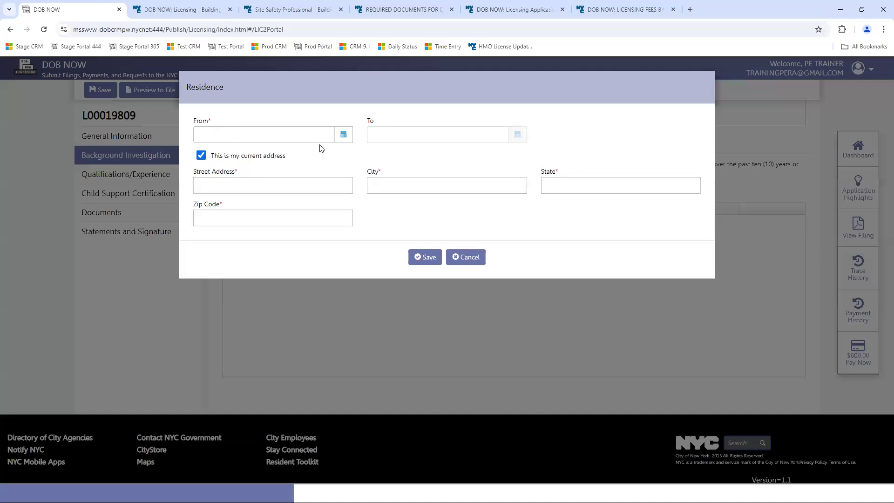
pyautogui.click(472, 256)
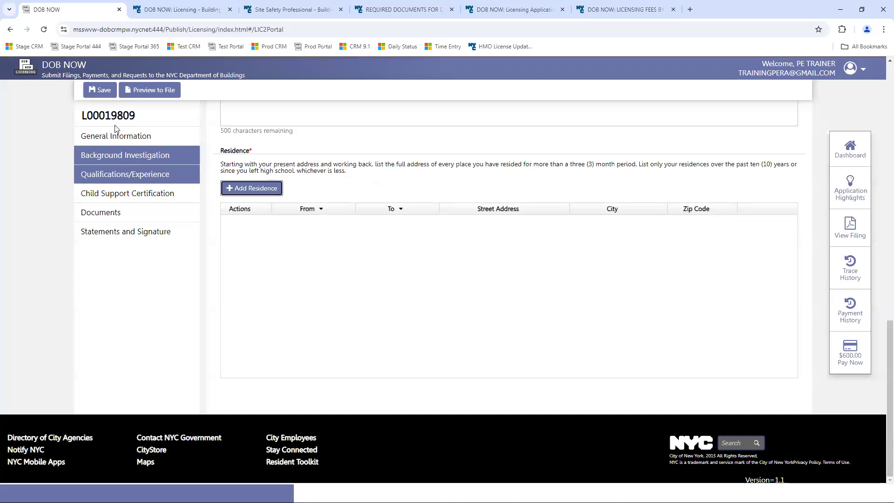
pyautogui.click(96, 88)
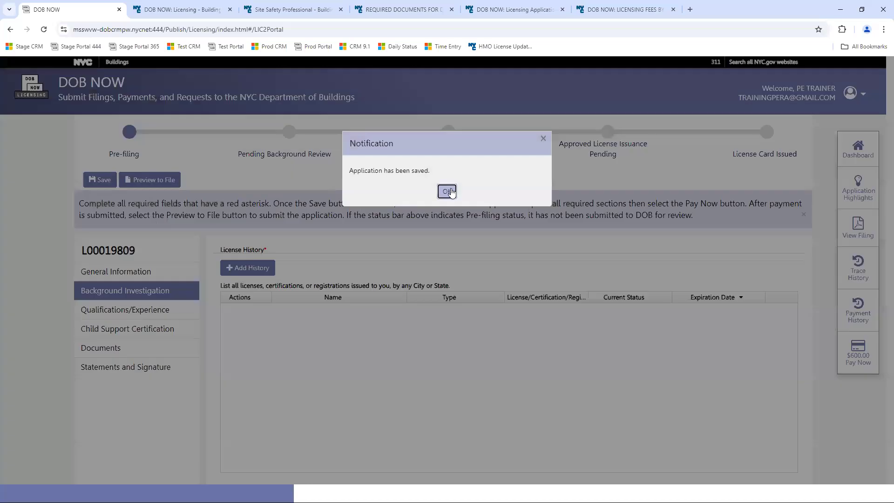
# - Under Qualifications/Experience, answer Yes to the Convictions and Fines questions and save
pyautogui.click(450, 191)
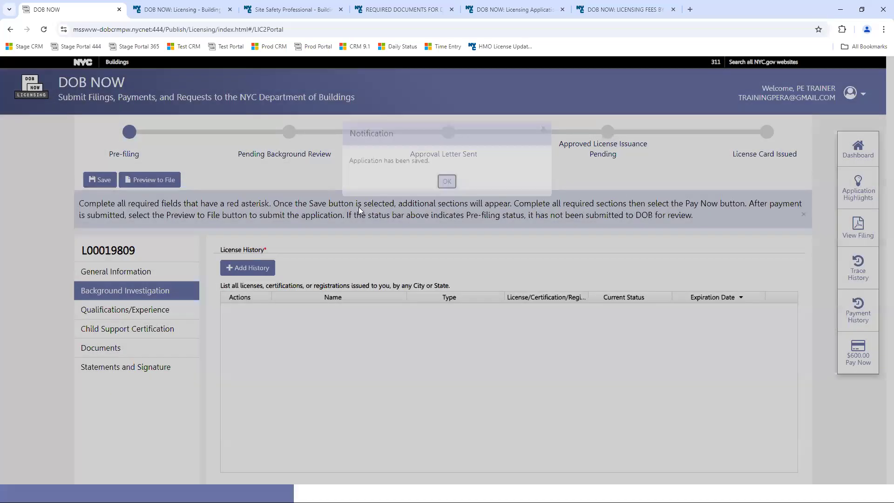
pyautogui.click(131, 312)
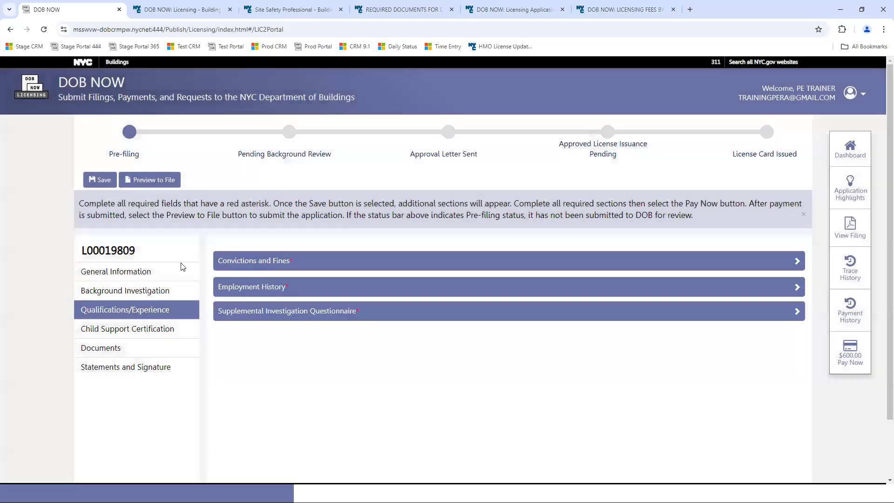
pyautogui.click(286, 262)
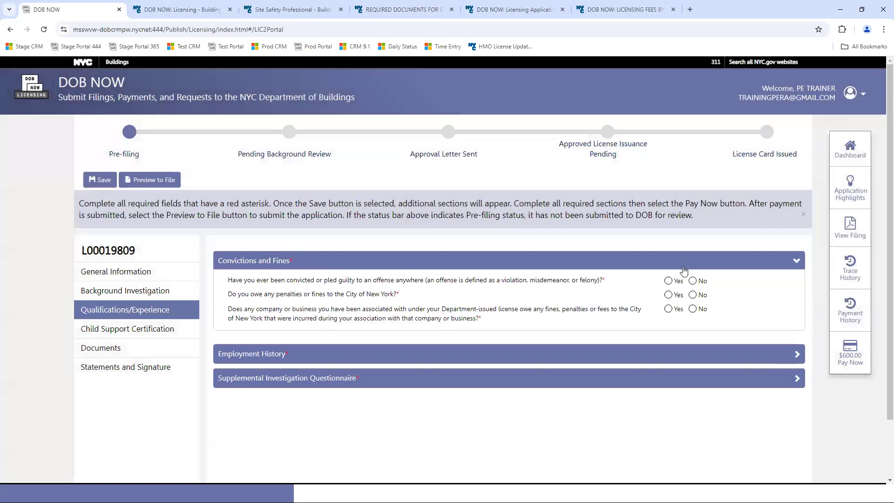
pyautogui.click(668, 281)
pyautogui.click(669, 295)
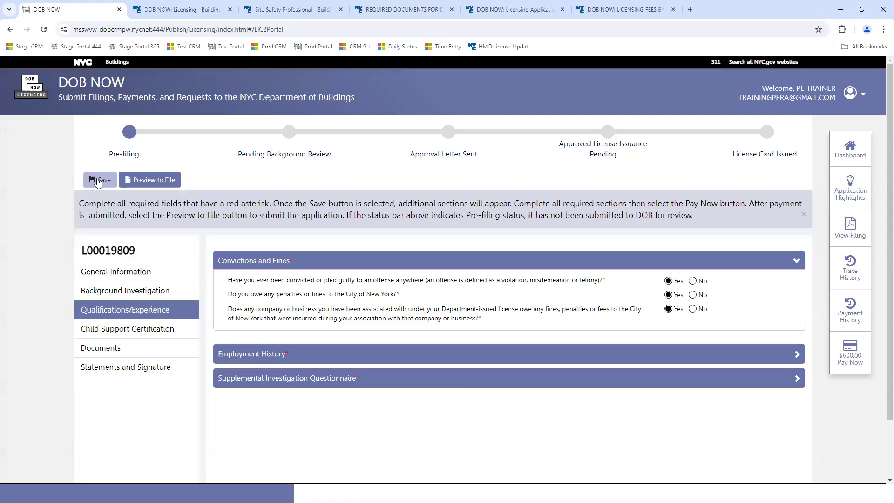
pyautogui.click(99, 180)
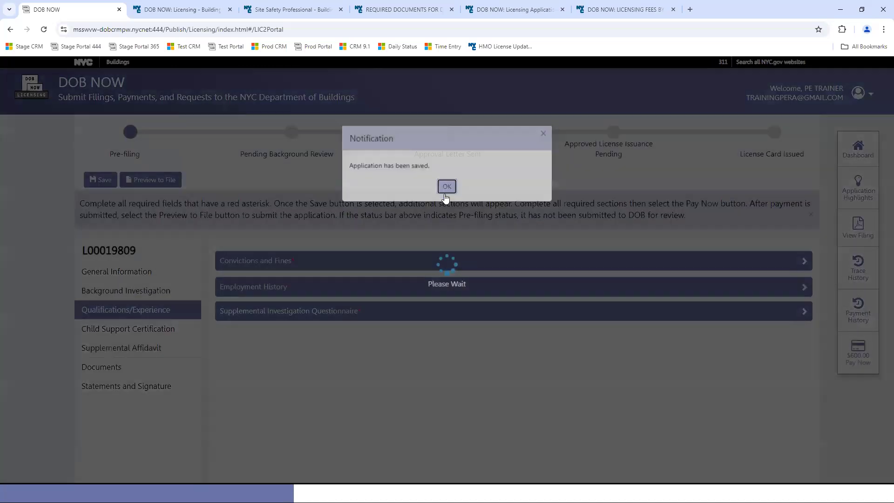
pyautogui.click(446, 190)
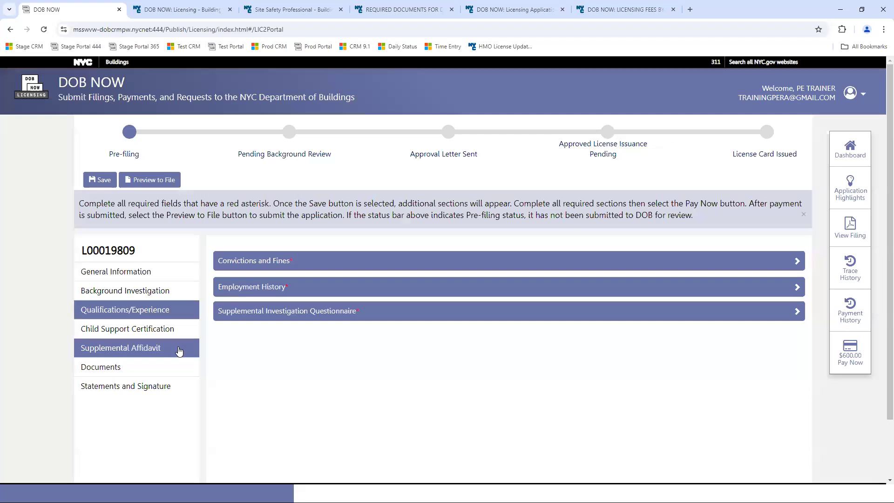
# - Add a current employment entry at Site Safety Inc starting 01/01/2021
pyautogui.click(320, 282)
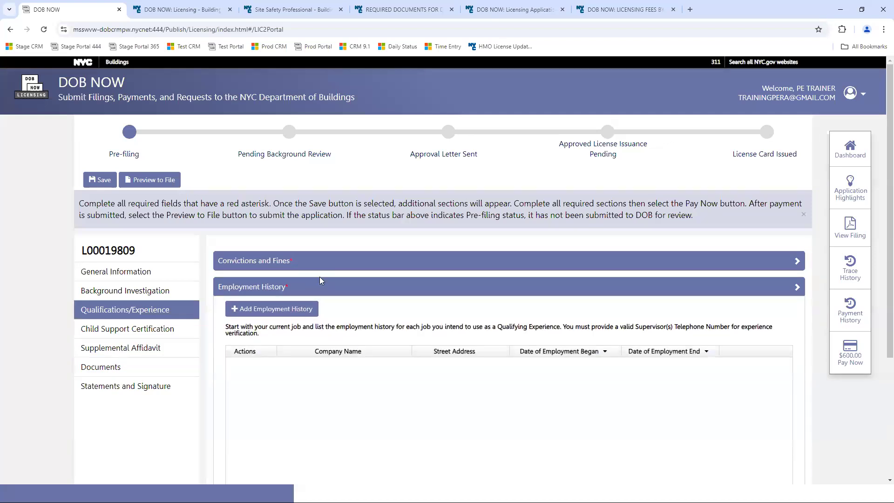
pyautogui.click(259, 309)
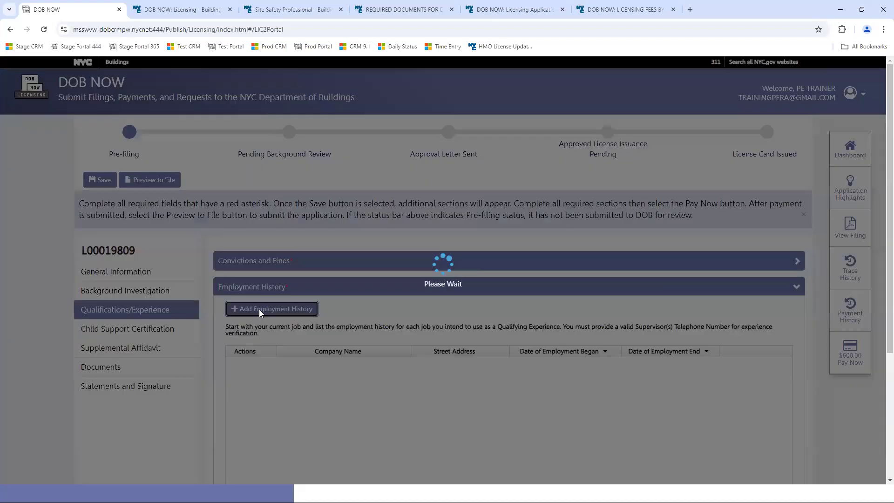
pyautogui.click(195, 180)
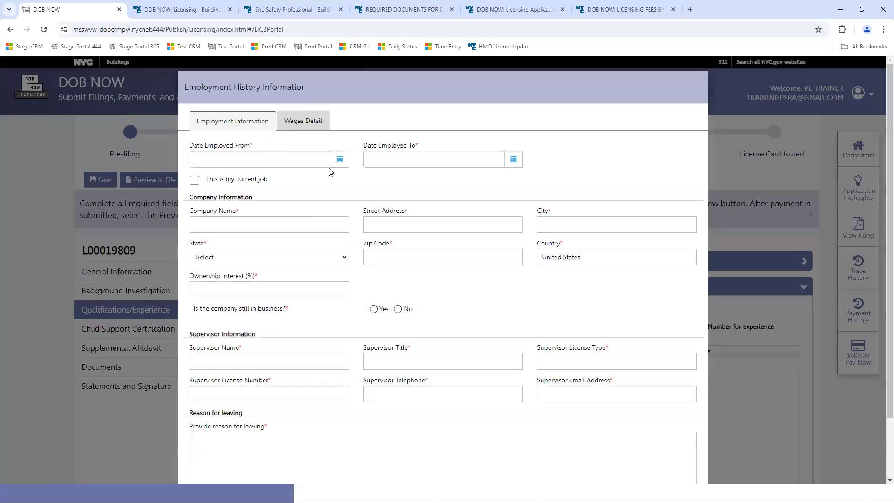
pyautogui.click(339, 160)
pyautogui.click(265, 181)
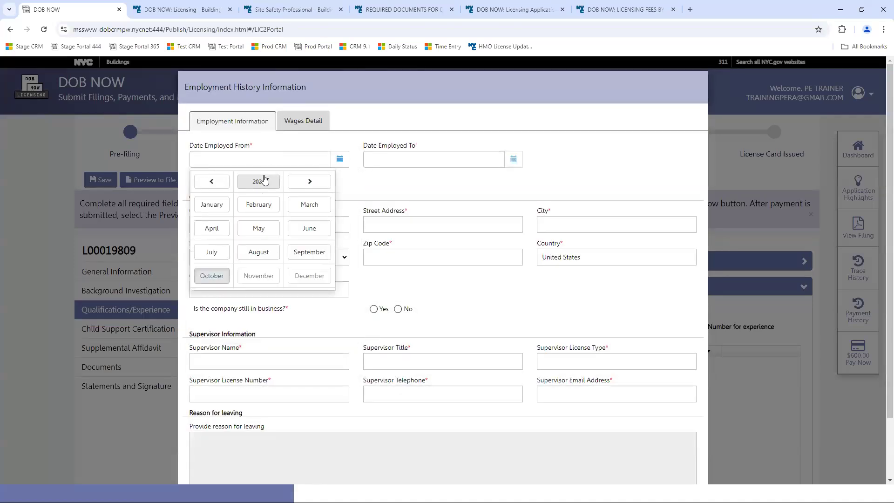
pyautogui.click(212, 181)
pyautogui.click(211, 181)
pyautogui.click(211, 181)
pyautogui.click(212, 204)
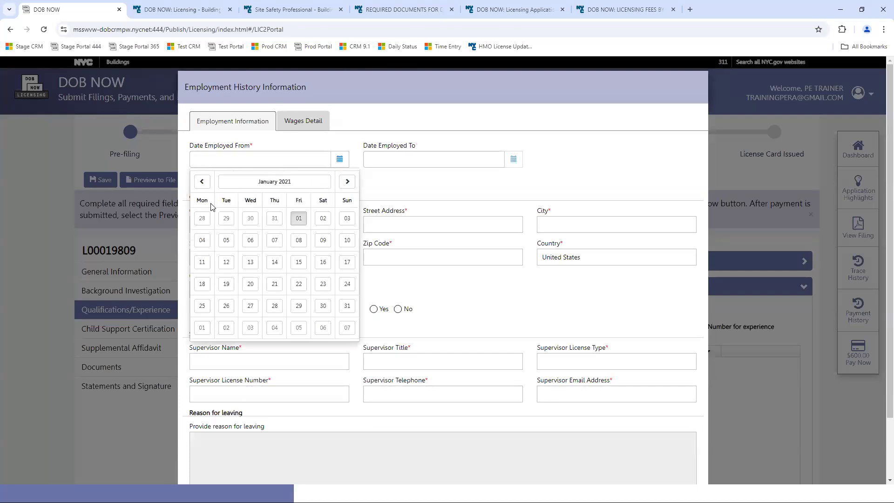
pyautogui.click(295, 217)
pyautogui.click(247, 227)
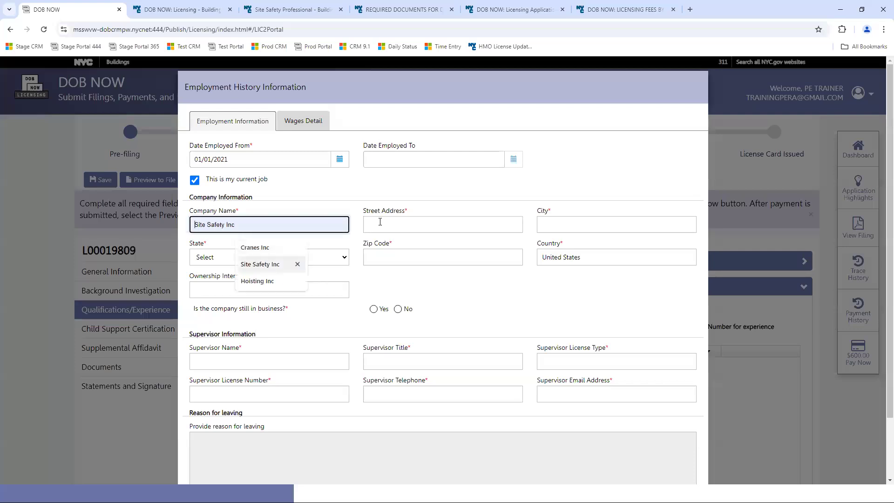
pyautogui.press('Return')
# - Set the employer's location to New York, NY 10012, ownership 0%, and still in business
pyautogui.click(567, 223)
pyautogui.write('New')
pyautogui.click(605, 244)
pyautogui.click(270, 264)
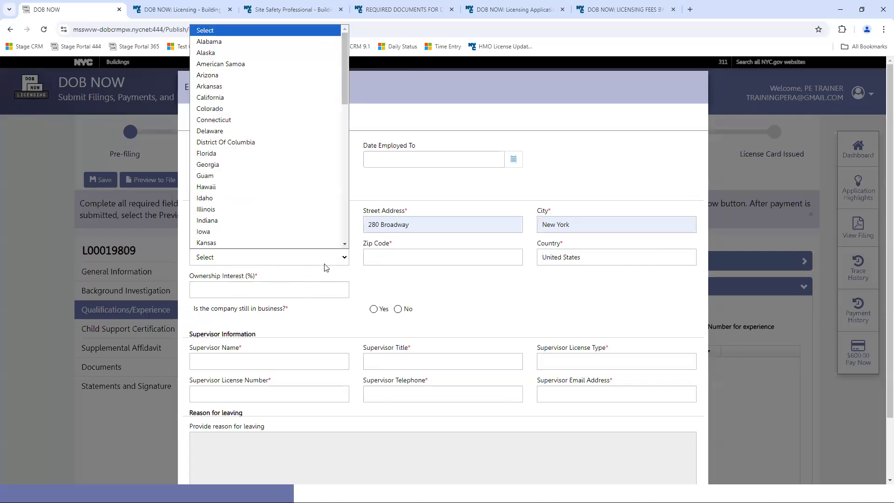
pyautogui.click(344, 210)
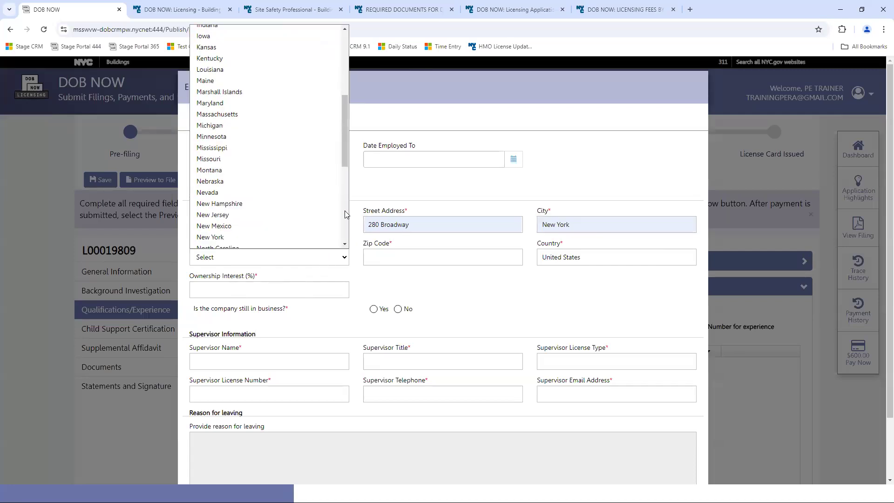
pyautogui.click(264, 232)
pyautogui.click(452, 257)
pyautogui.click(410, 280)
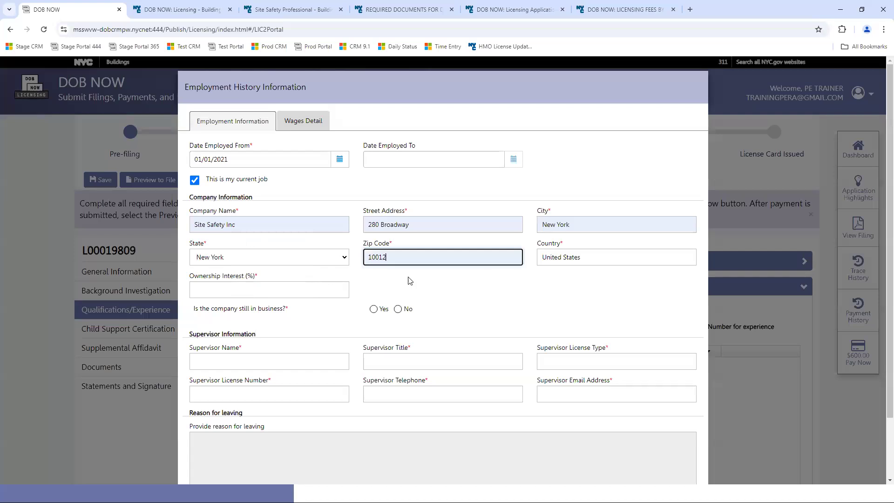
pyautogui.click(261, 285)
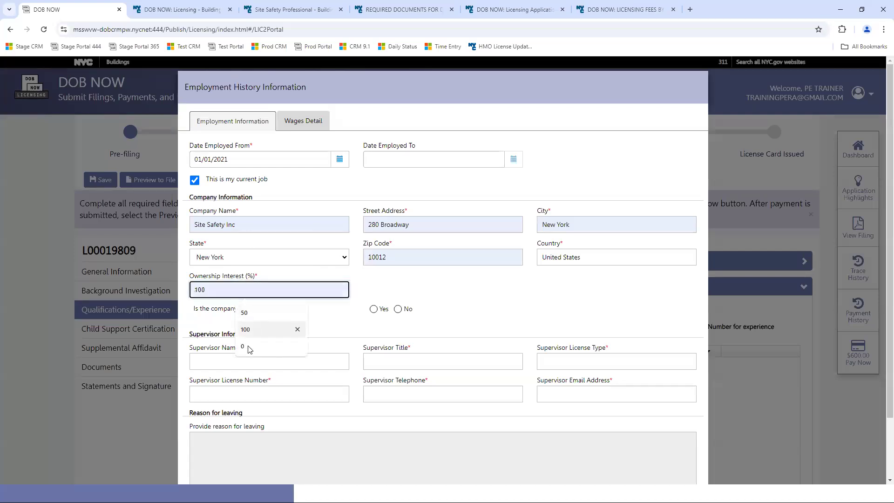
pyautogui.click(295, 344)
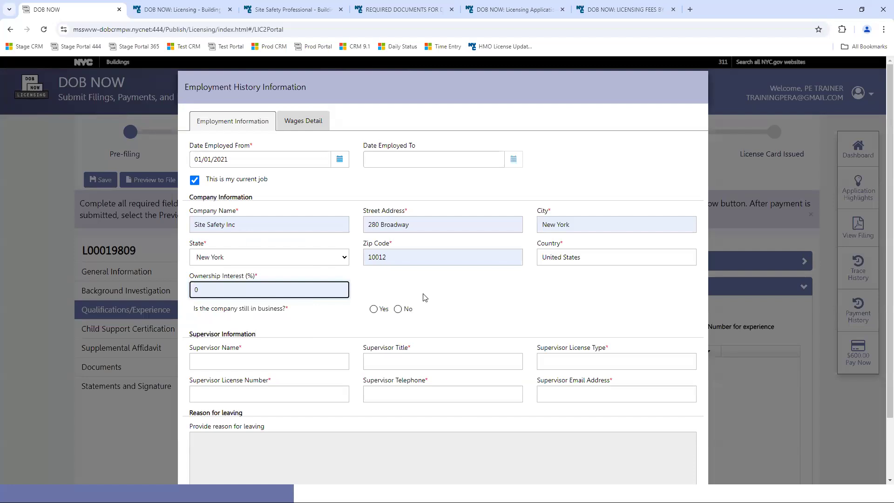
pyautogui.click(375, 309)
# - Fill in the supervisor's name, title Owner, license type SSC, license number, phone and e-mail
pyautogui.click(277, 361)
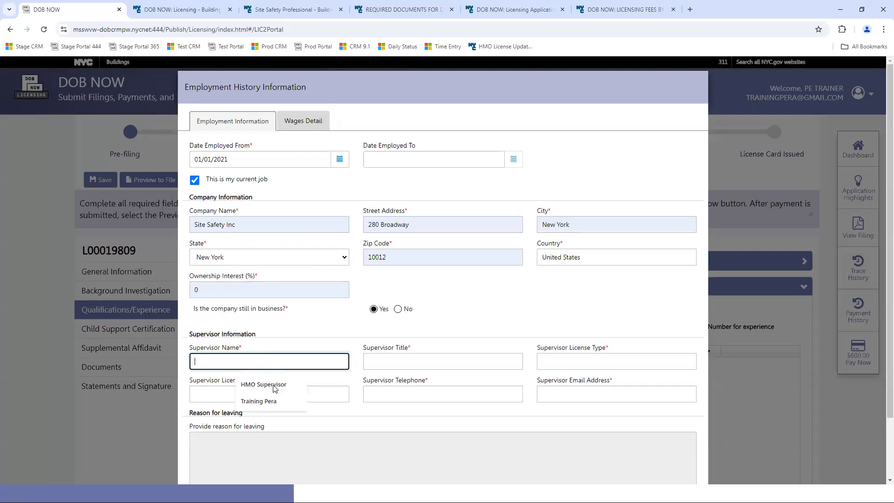
pyautogui.click(261, 401)
pyautogui.click(430, 362)
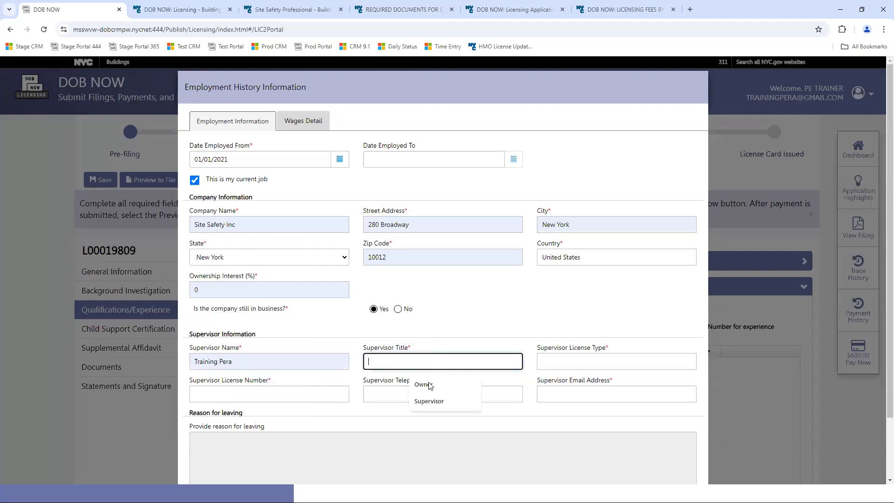
pyautogui.click(429, 382)
pyautogui.click(566, 359)
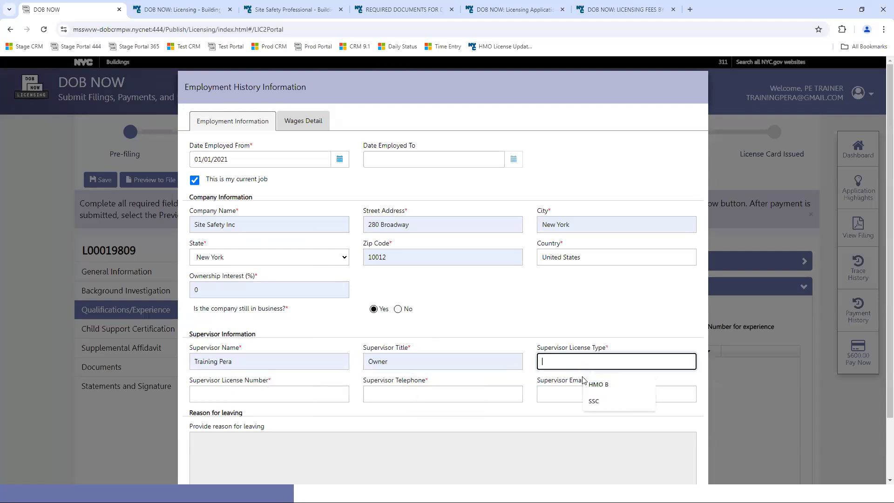
pyautogui.click(574, 405)
pyautogui.click(277, 393)
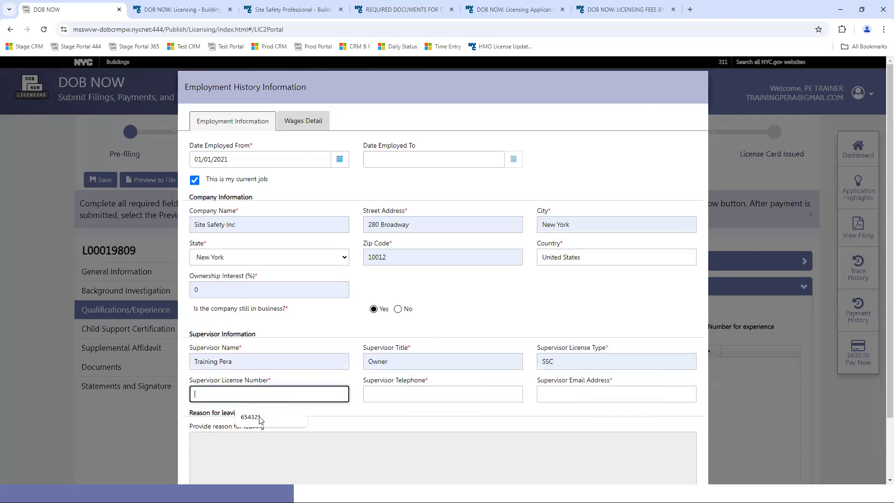
pyautogui.click(256, 418)
pyautogui.click(392, 394)
pyautogui.click(423, 418)
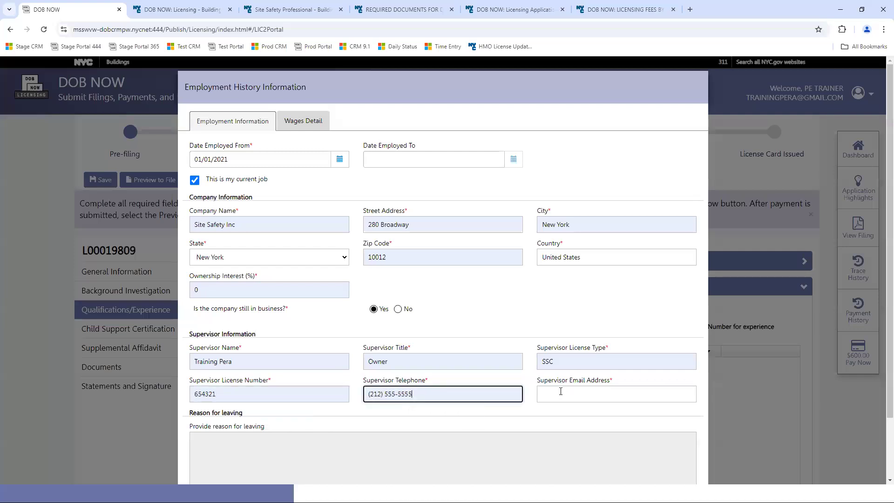
pyautogui.click(559, 392)
pyautogui.click(598, 416)
pyautogui.click(298, 121)
# - Add a Worker wage row: all time periods, $50 per hour, 40 hours per week
pyautogui.click(209, 163)
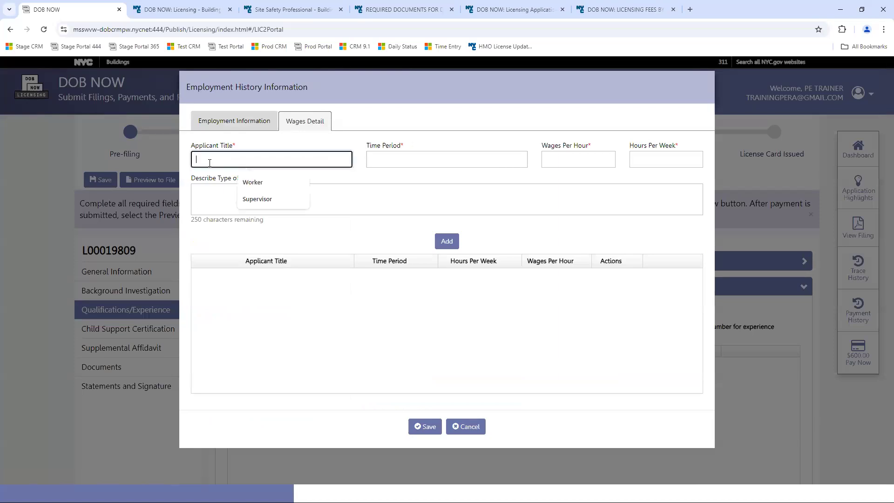
pyautogui.click(254, 182)
pyautogui.click(429, 159)
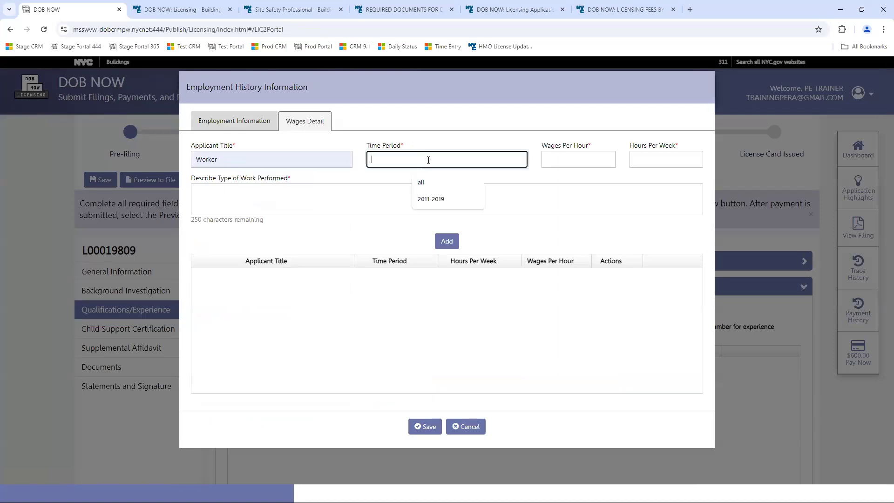
pyautogui.click(429, 183)
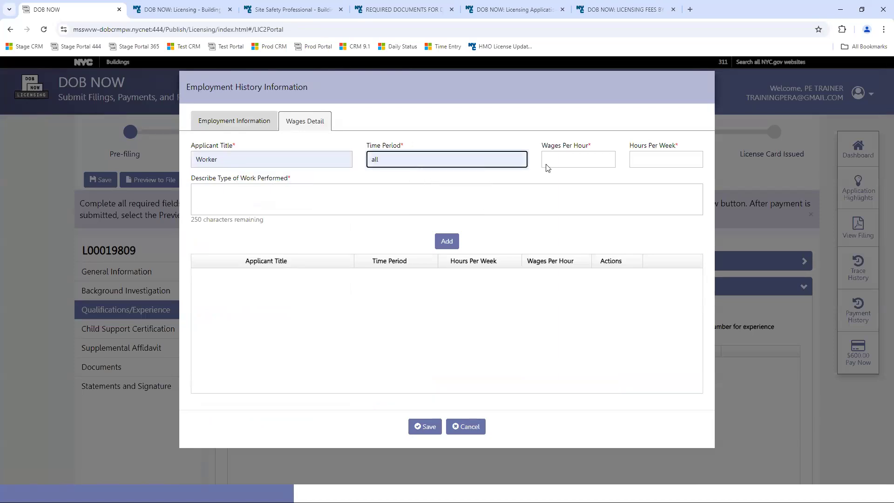
pyautogui.click(573, 159)
pyautogui.click(581, 183)
pyautogui.click(669, 160)
pyautogui.click(541, 191)
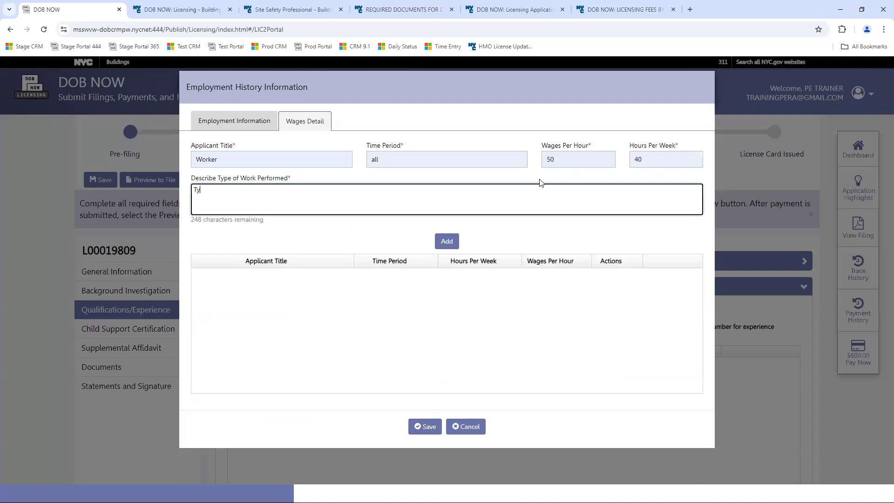
pyautogui.click(447, 241)
# - Add a Supervisor wage row for 2011-2019 at $50 per hour, 40 hours per week
pyautogui.click(257, 154)
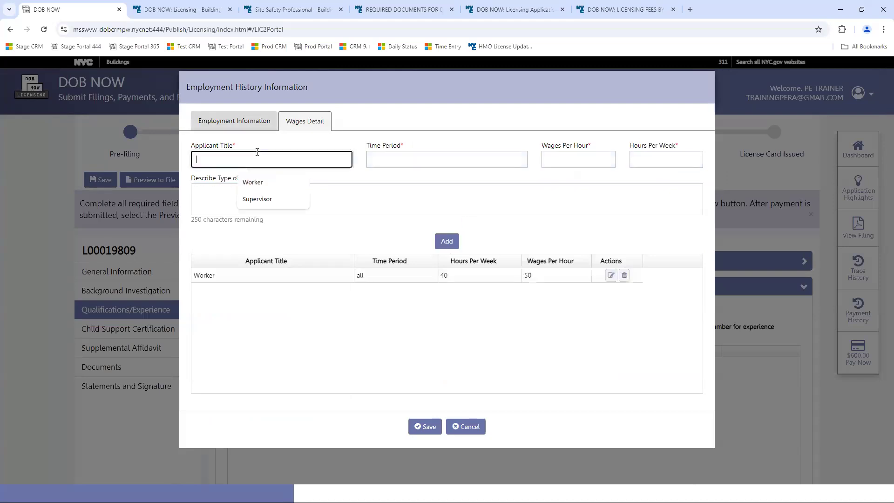
pyautogui.click(257, 199)
pyautogui.click(413, 159)
pyautogui.click(436, 200)
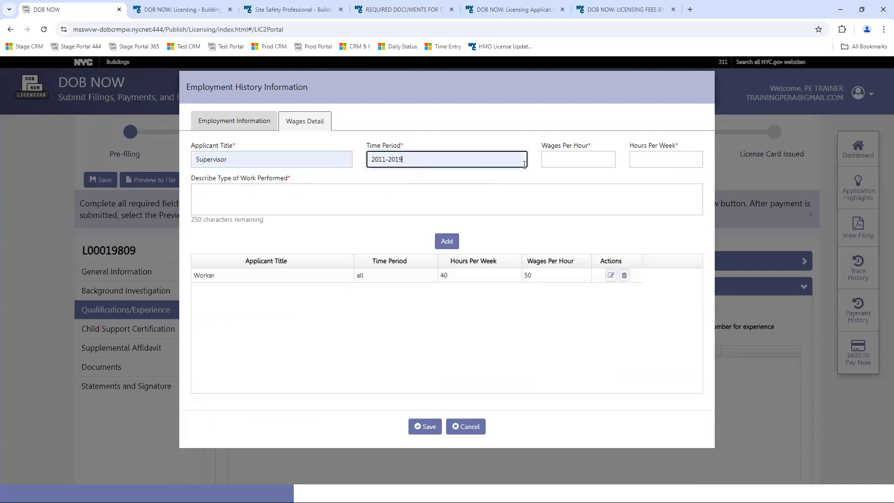
pyautogui.click(560, 154)
pyautogui.click(583, 183)
pyautogui.click(661, 159)
pyautogui.click(669, 183)
pyautogui.click(454, 205)
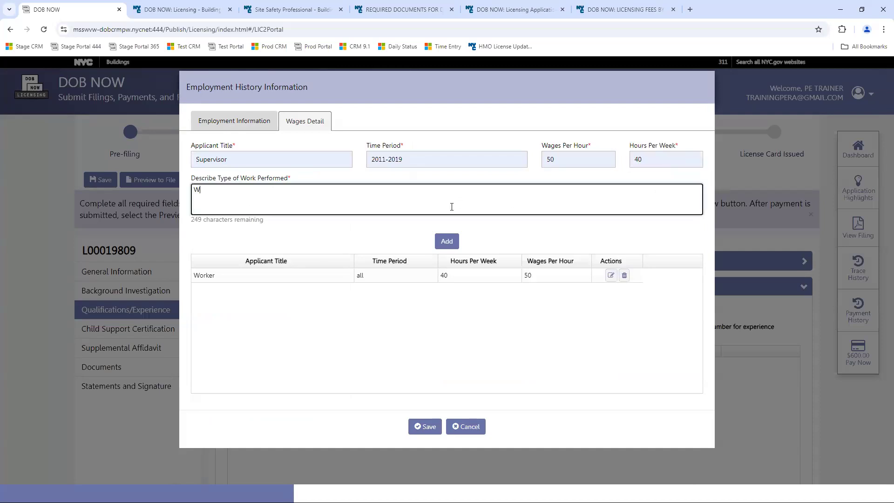
pyautogui.click(447, 241)
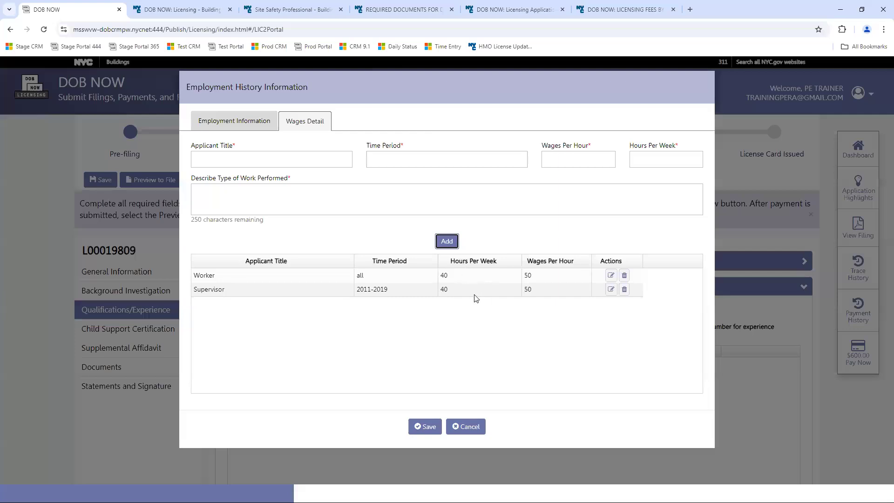
# - Save the employment entry, expand the Supplemental Investigation Questionnaire, and go to Child Support Certification
pyautogui.click(429, 426)
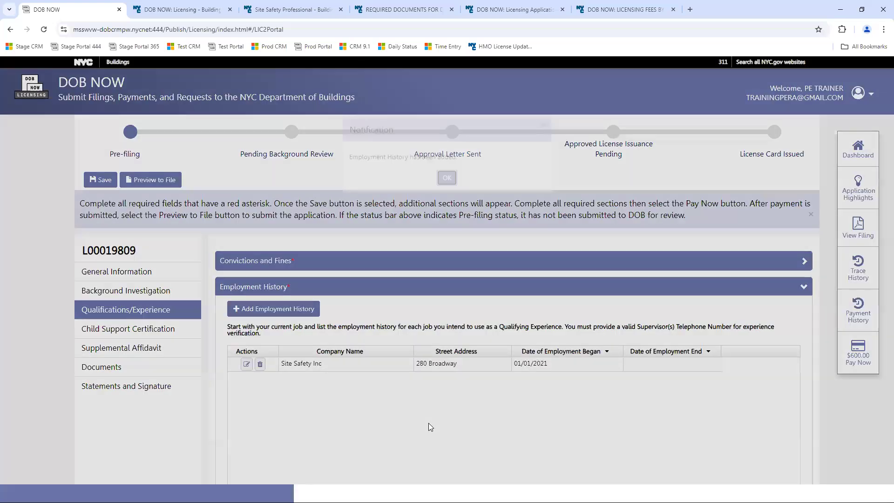
pyautogui.click(446, 192)
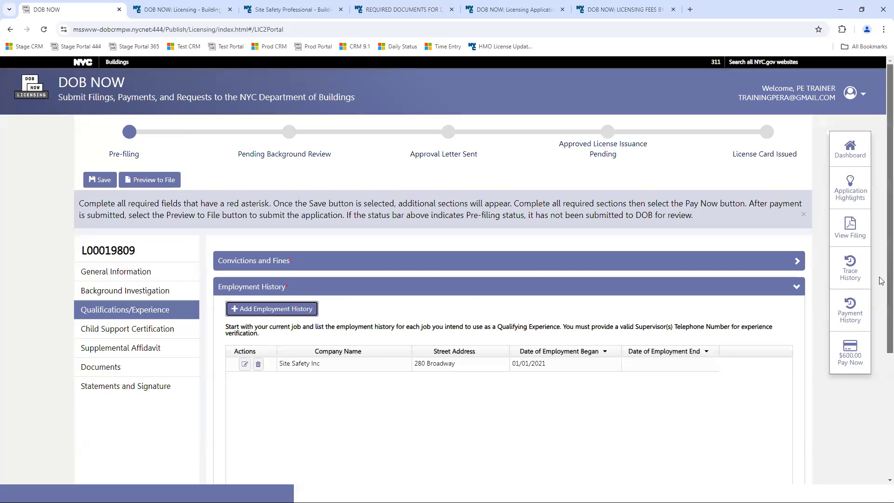
pyautogui.scroll(-4, 880, 263)
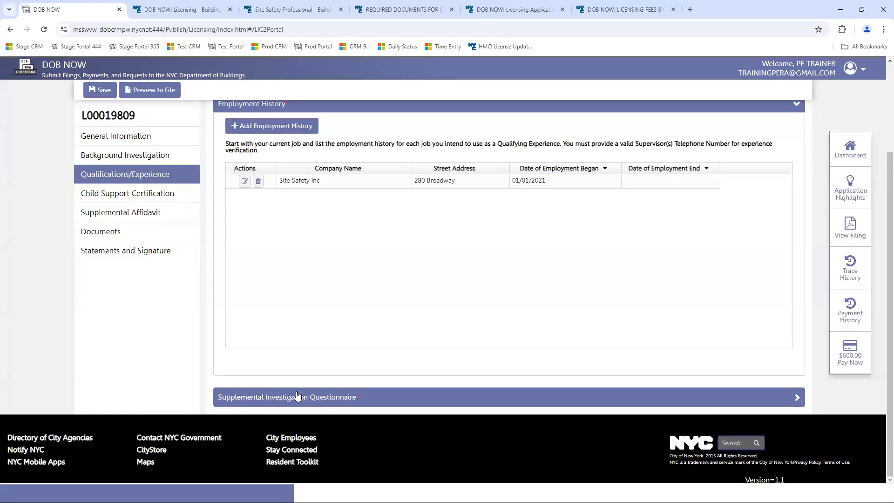
pyautogui.click(293, 397)
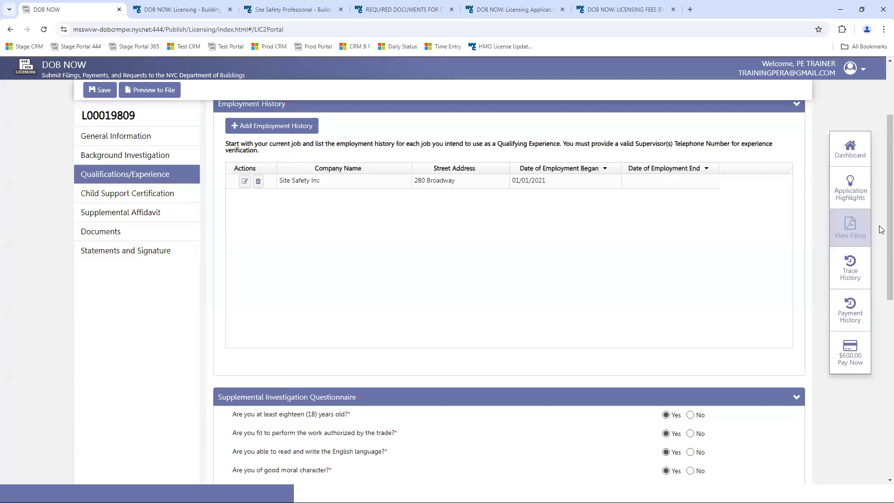
pyautogui.scroll(-5, 889, 209)
pyautogui.scroll(-4, 880, 360)
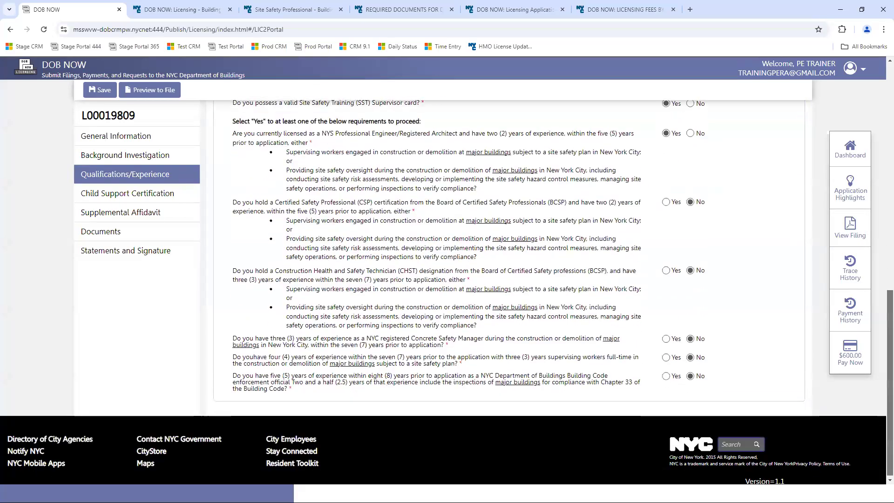
pyautogui.scroll(4, 880, 360)
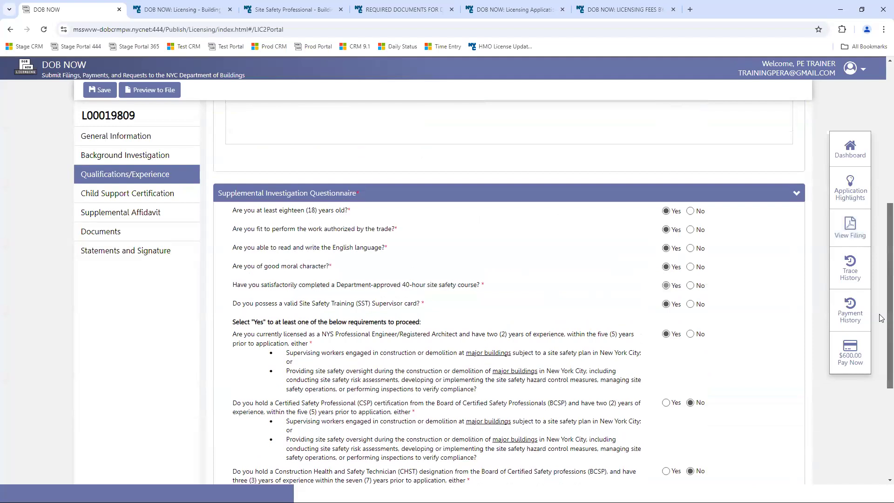
pyautogui.click(127, 193)
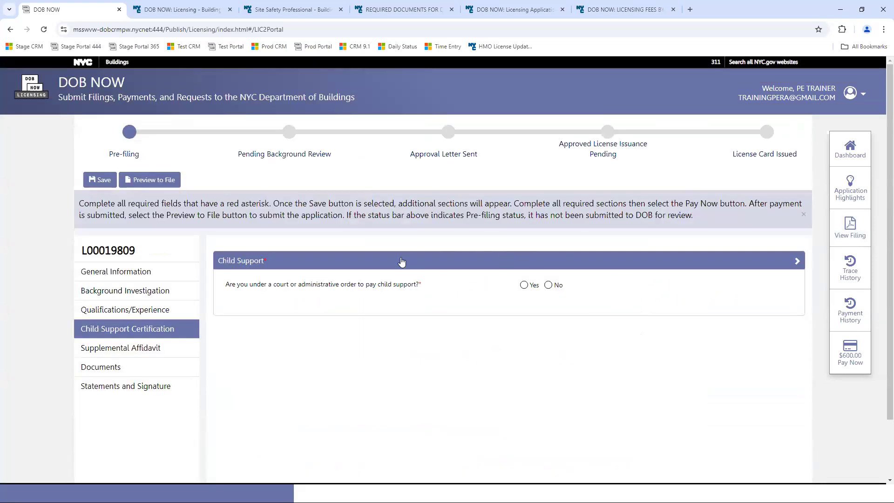
# - Answer Yes to both the child support order and child support arrears questions
pyautogui.click(549, 285)
pyautogui.click(525, 286)
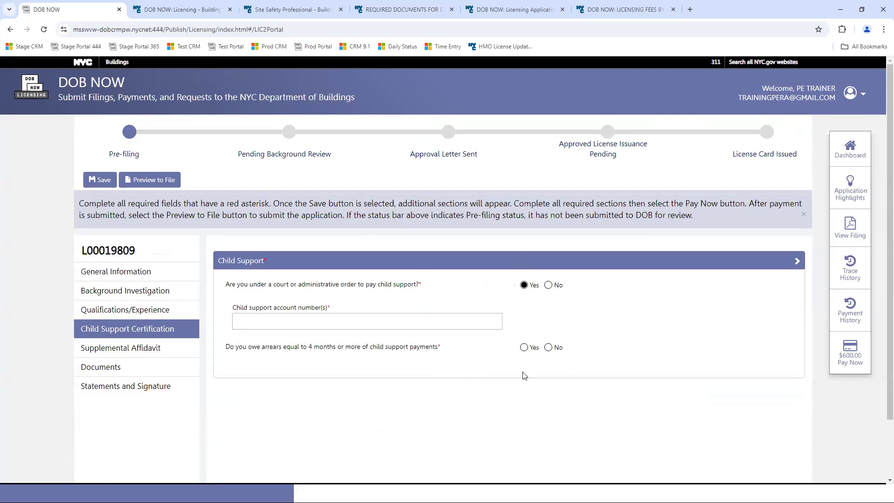
pyautogui.click(524, 348)
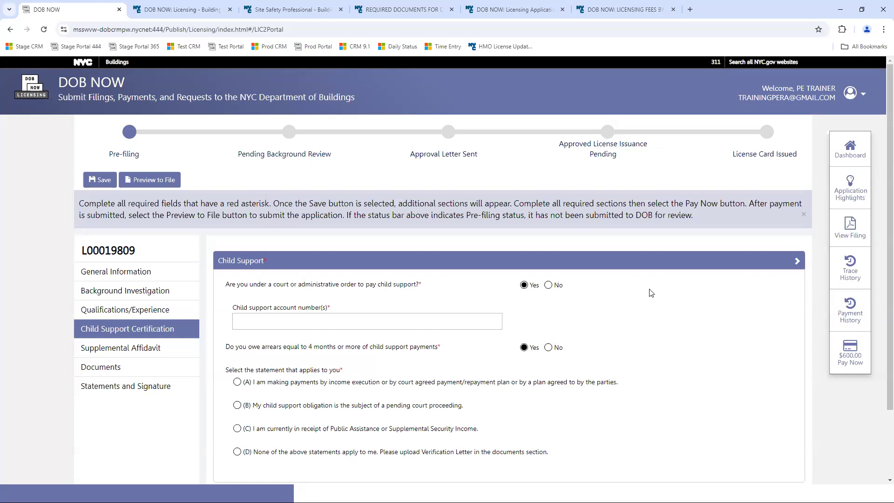
# - Save the application and go to the Supplemental Affidavit section
pyautogui.click(100, 181)
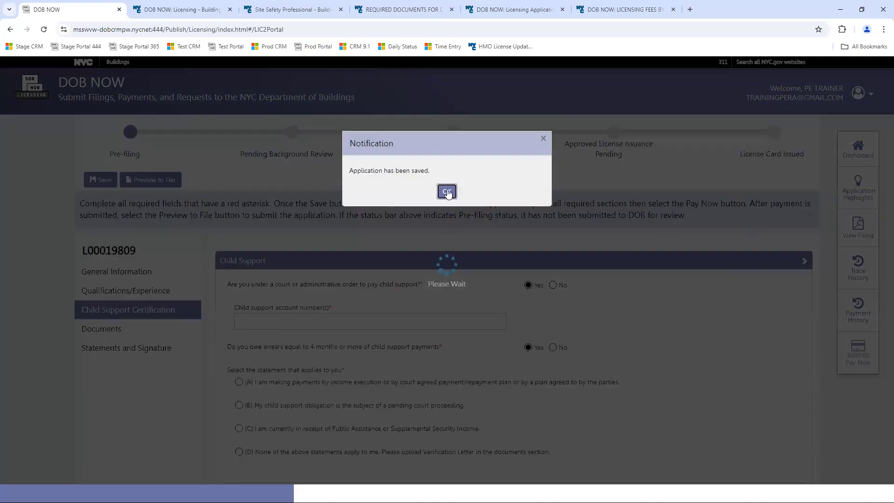
pyautogui.click(447, 192)
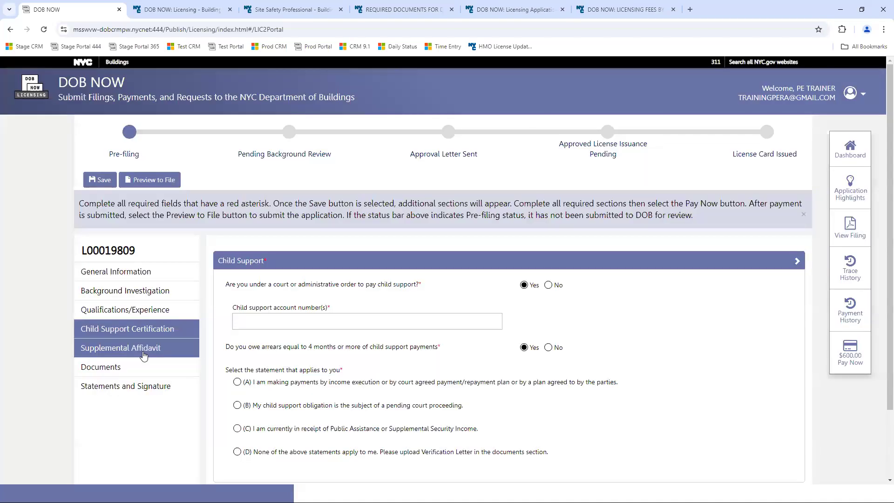
pyautogui.click(144, 354)
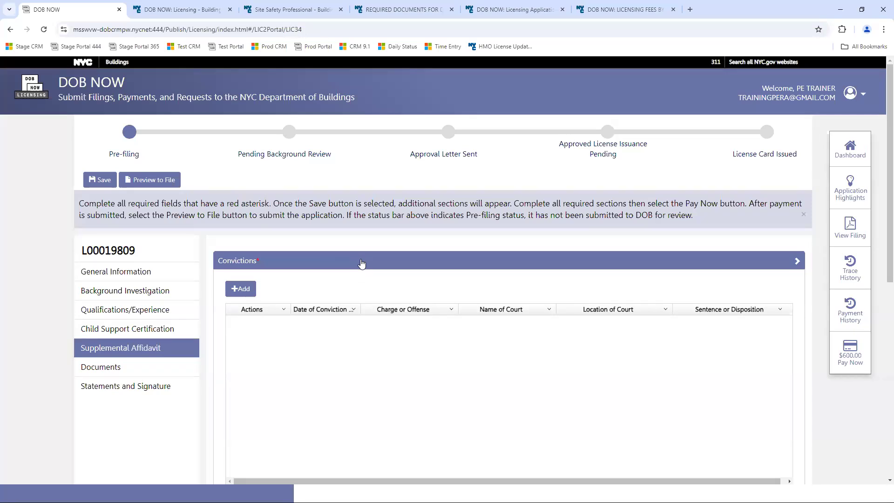
# - Open the Convictions entry form and close it without adding a record
pyautogui.click(240, 290)
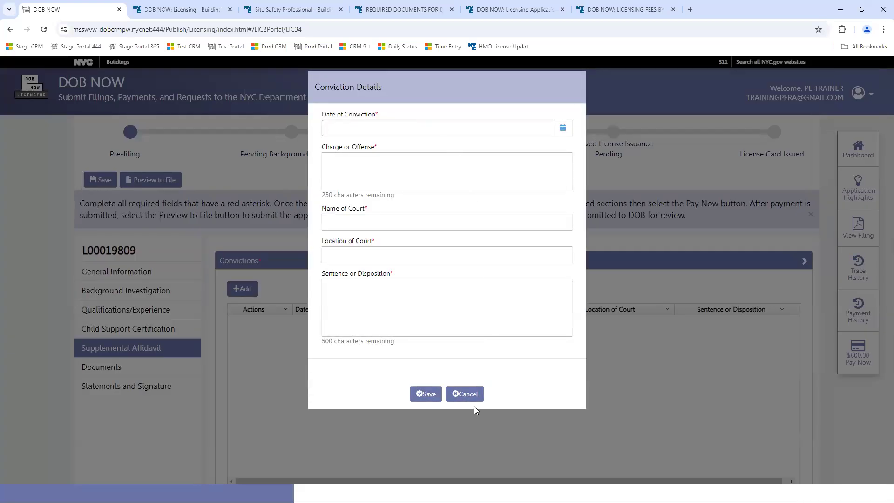
pyautogui.click(468, 395)
pyautogui.scroll(-3, 512, 279)
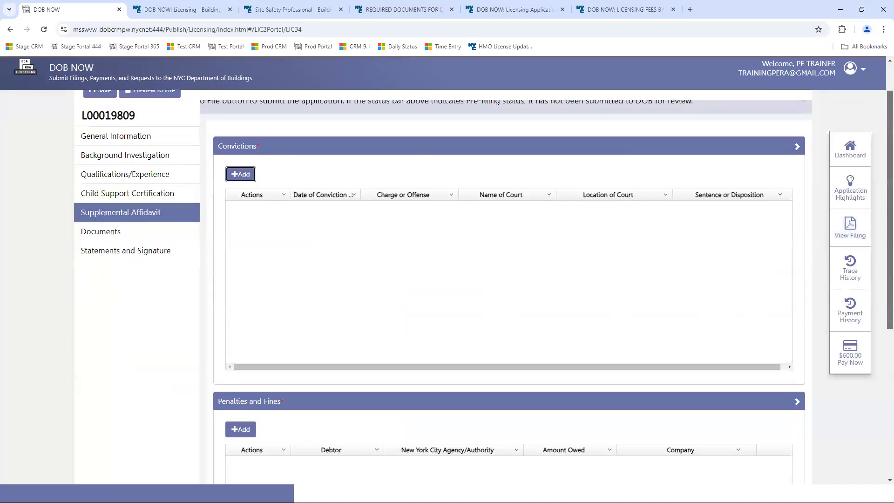
pyautogui.scroll(-5, 759, 335)
# - Try a Penalties and Fines entry with debtor Self and agency Other, then discard it
pyautogui.click(243, 176)
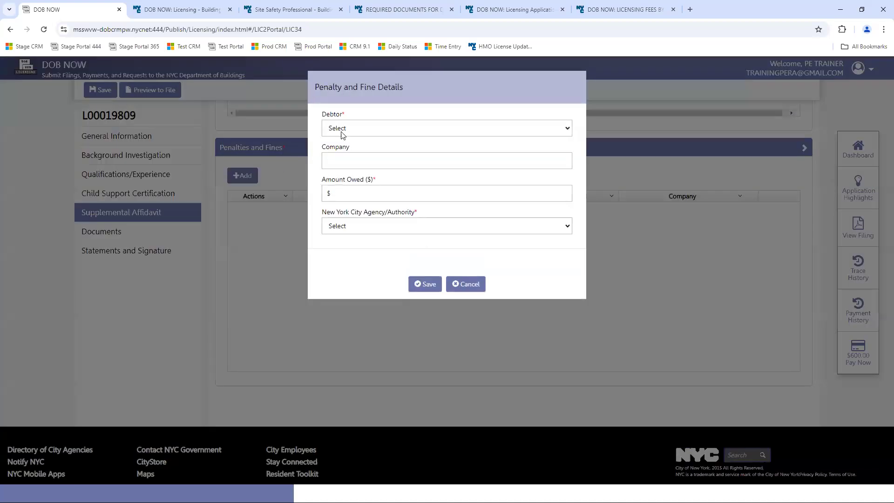
pyautogui.click(408, 130)
pyautogui.click(370, 155)
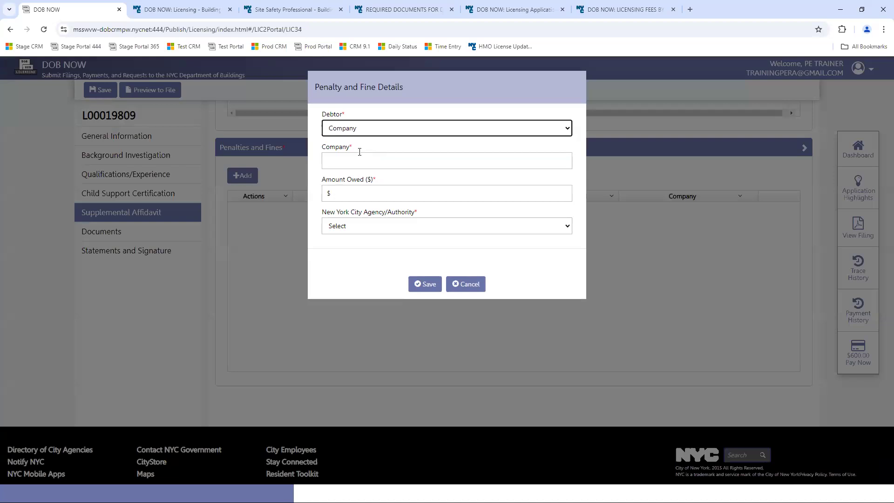
pyautogui.click(368, 127)
pyautogui.click(335, 167)
pyautogui.click(433, 228)
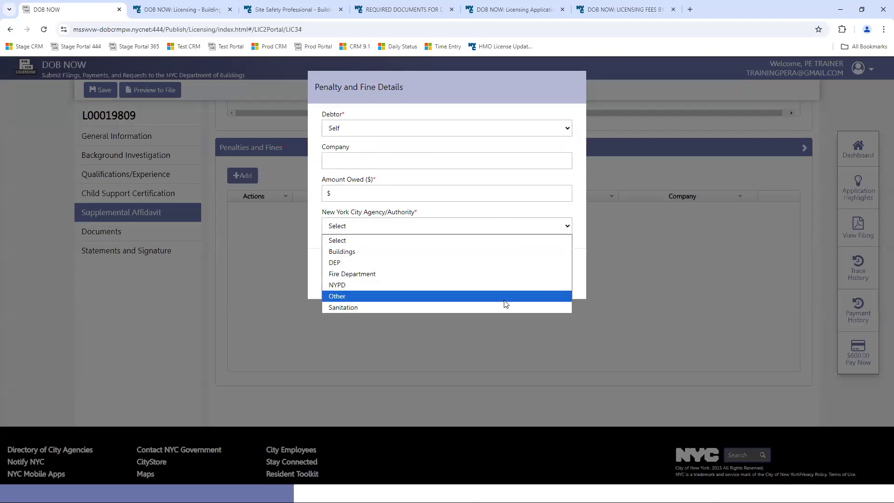
pyautogui.click(507, 300)
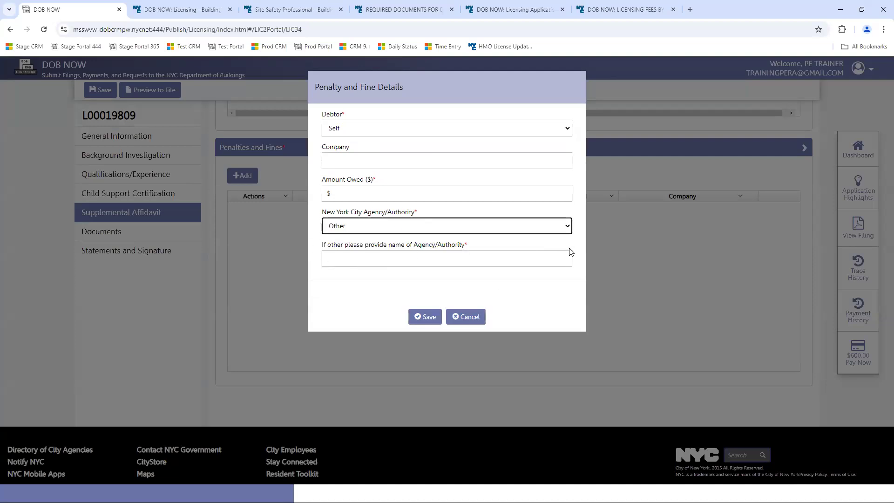
pyautogui.click(476, 317)
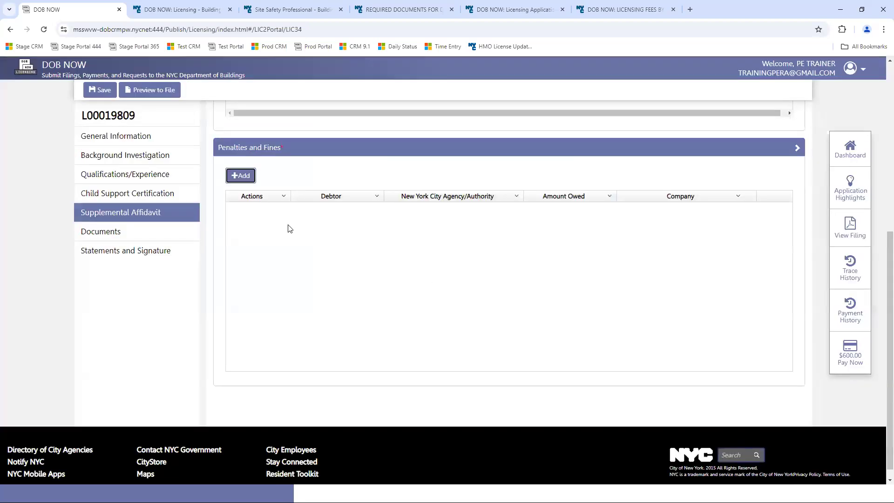
# - Upload TEST DOCUMENT.pdf as the Photo ID in the Documents section
pyautogui.click(142, 231)
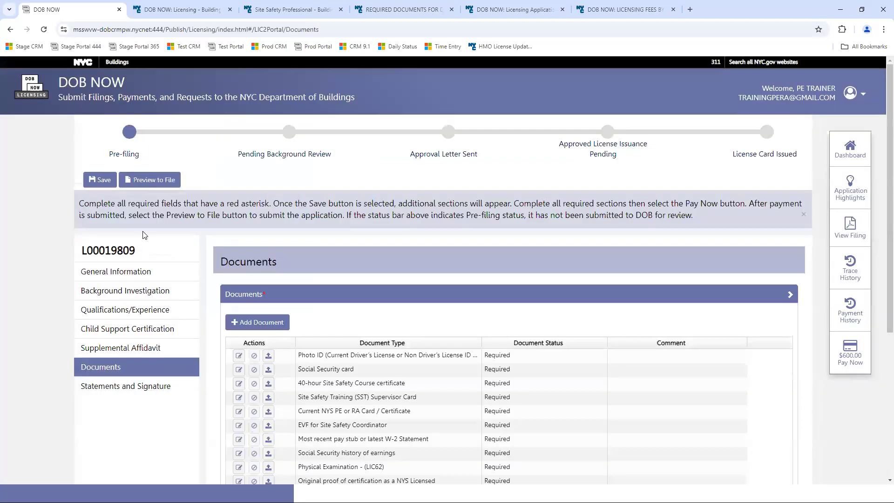
pyautogui.scroll(-3, 881, 182)
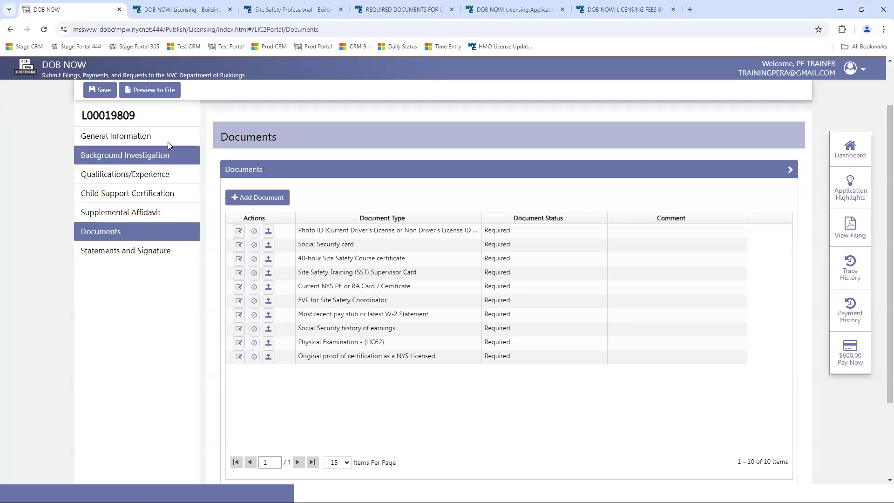
pyautogui.click(269, 231)
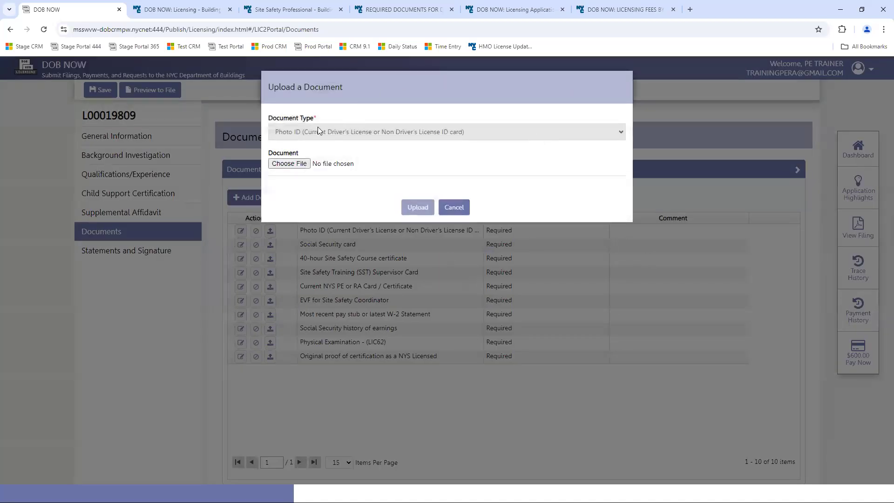
pyautogui.click(289, 164)
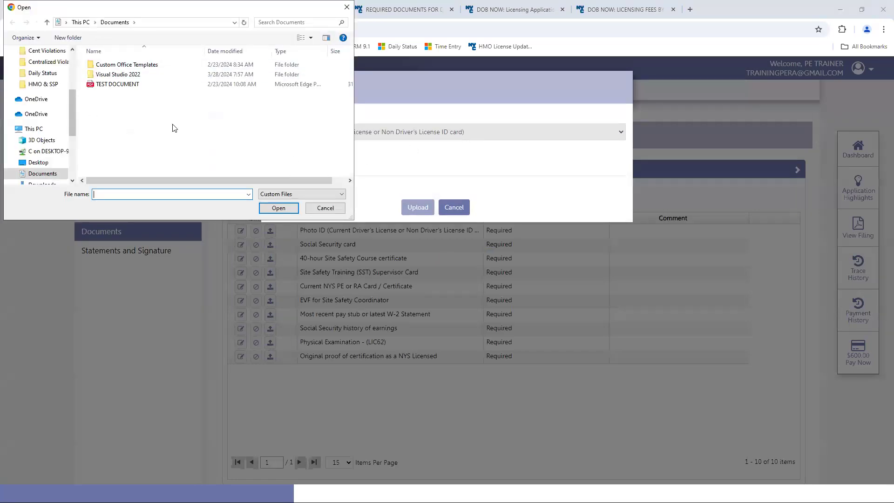
pyautogui.click(112, 85)
pyautogui.click(278, 208)
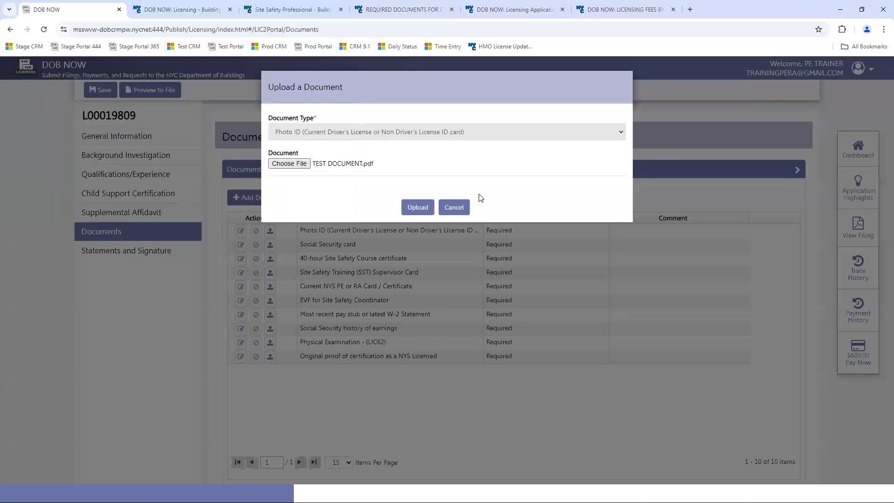
pyautogui.click(419, 208)
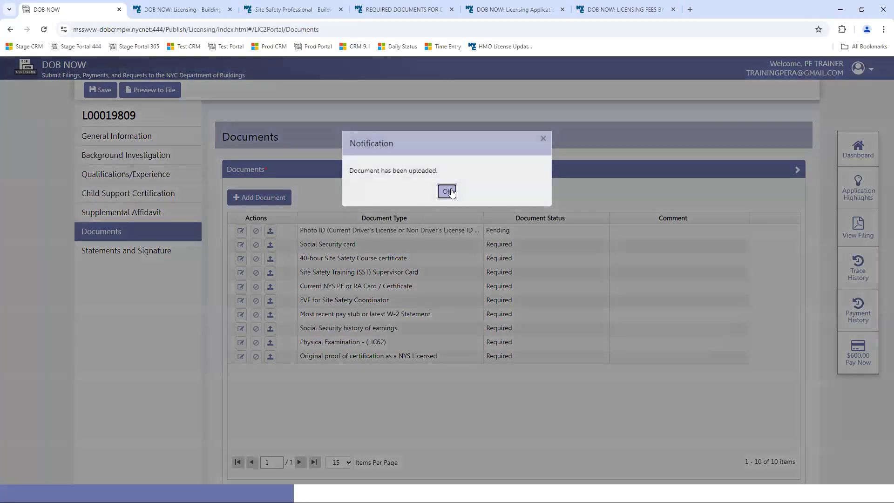
pyautogui.click(447, 190)
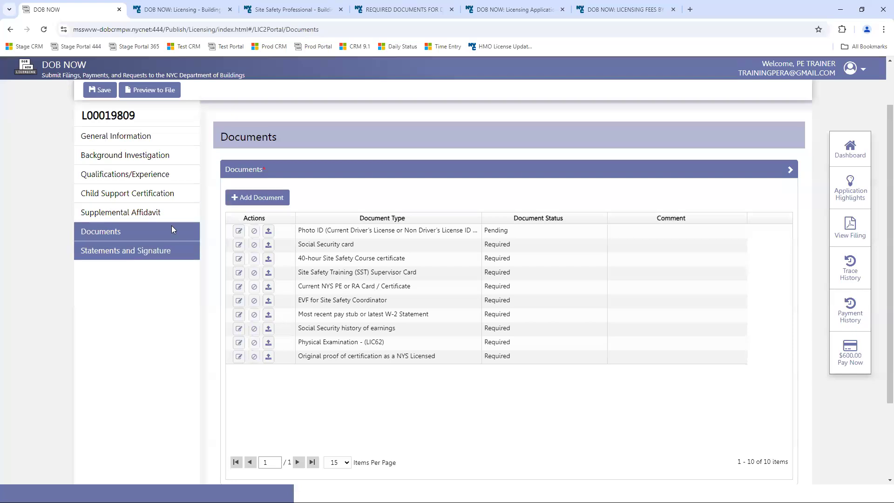
# - Start adding another document, then cancel without choosing a document type
pyautogui.click(270, 198)
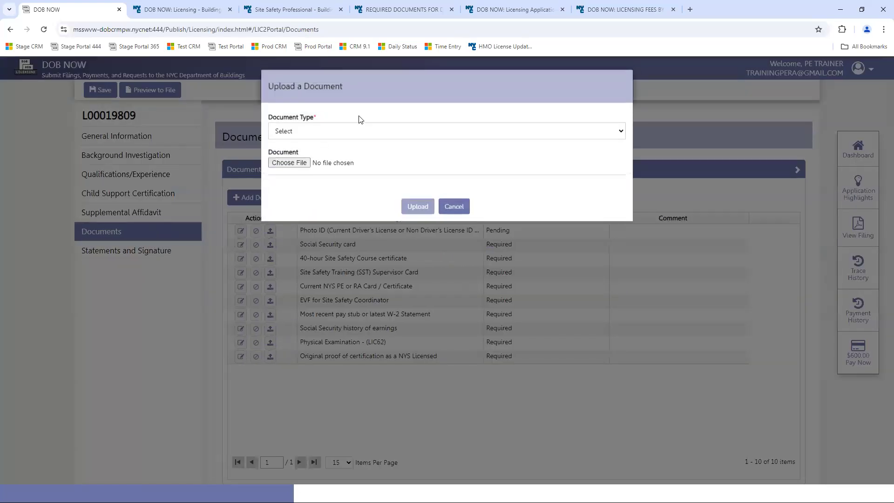
pyautogui.click(366, 139)
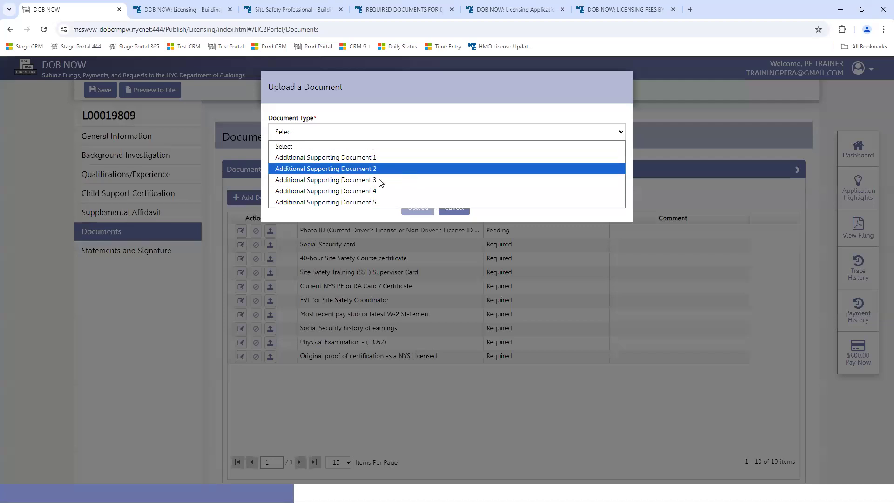
pyautogui.click(673, 119)
pyautogui.click(454, 207)
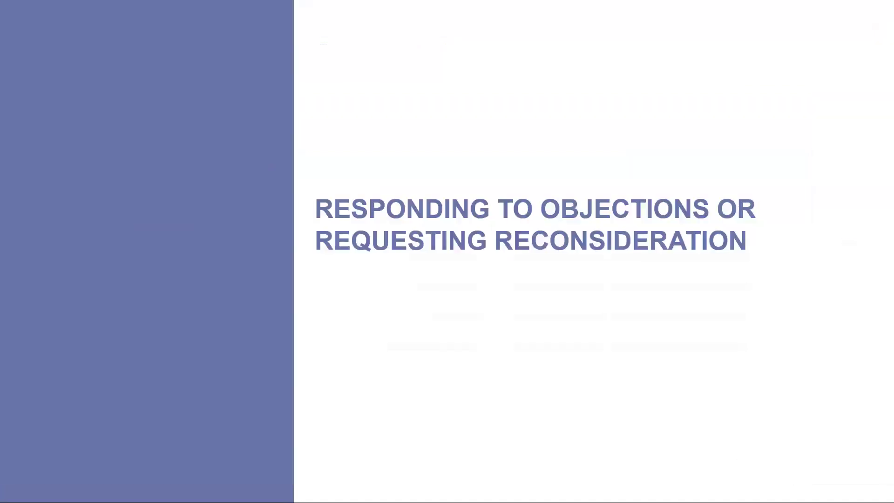
# - Return to the DOB NOW window and expand the Documents Removed By User table
pyautogui.hotkey('alt', 'Tab')
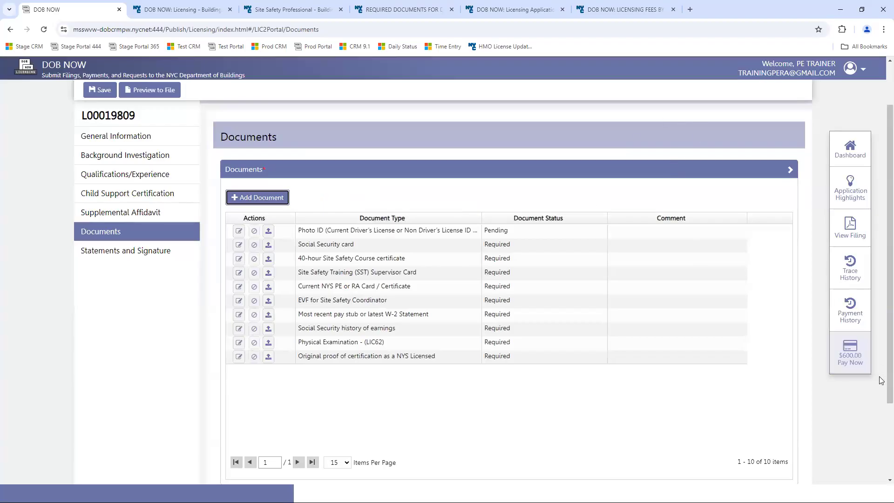
pyautogui.scroll(-3, 559, 373)
pyautogui.click(336, 397)
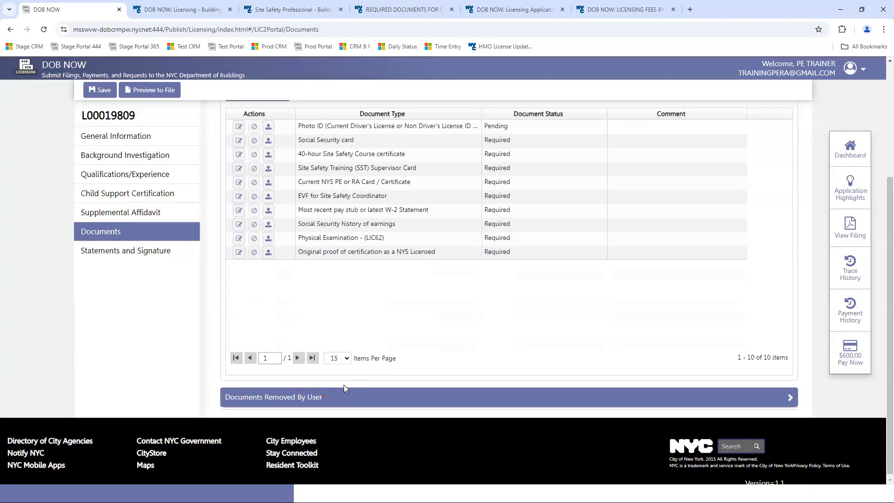
pyautogui.scroll(-2, 882, 335)
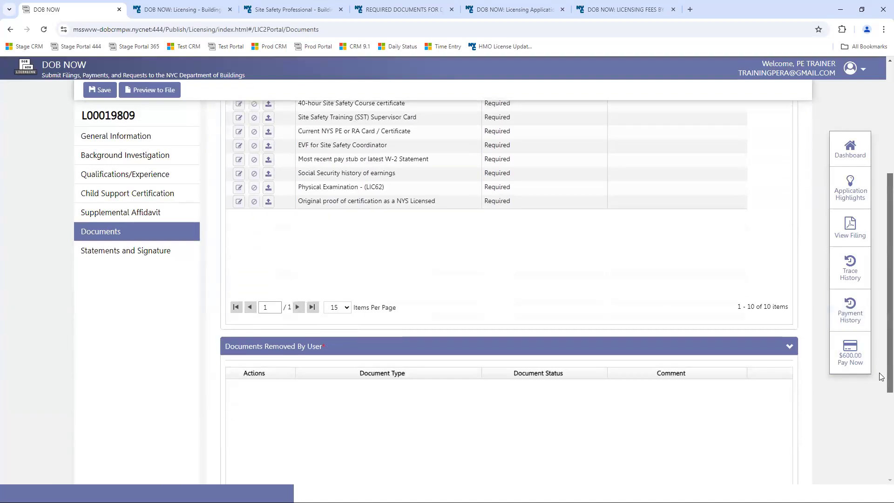
# - Sign the License Application, Background, Supplemental Investigation and Child Support statements, then save
pyautogui.click(92, 255)
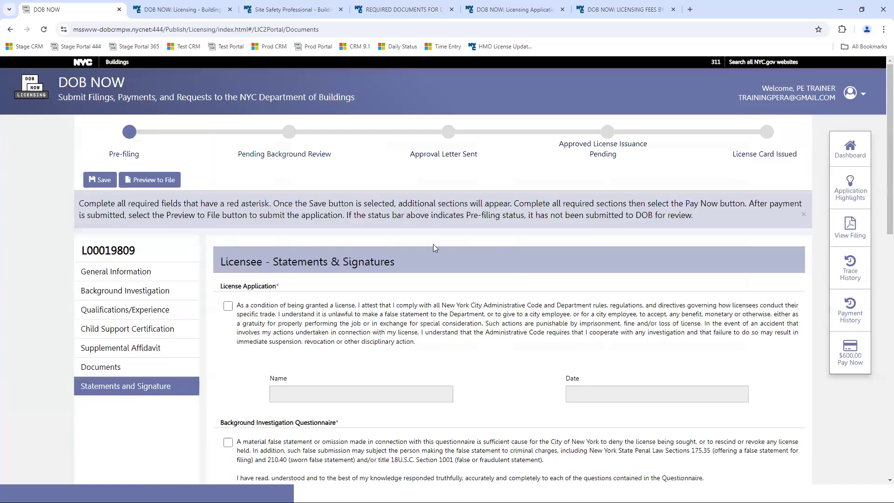
pyautogui.click(228, 307)
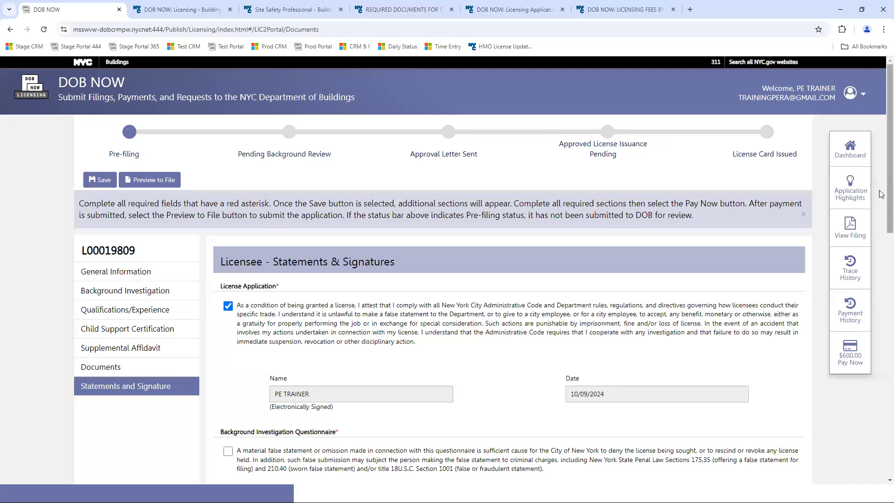
pyautogui.scroll(-5, 882, 194)
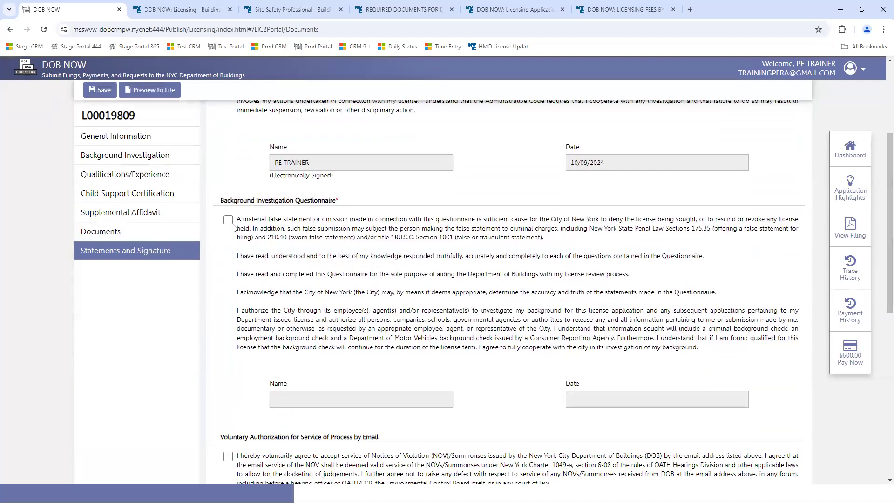
pyautogui.click(228, 220)
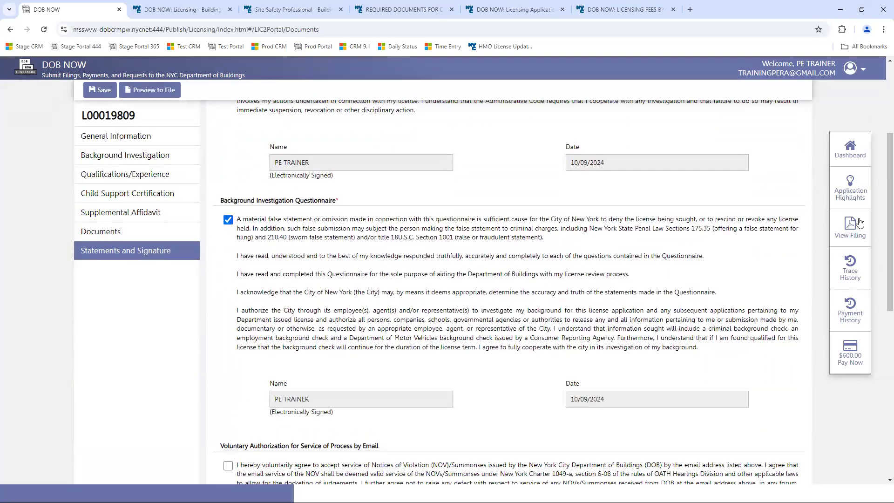
pyautogui.scroll(-5, 204, 209)
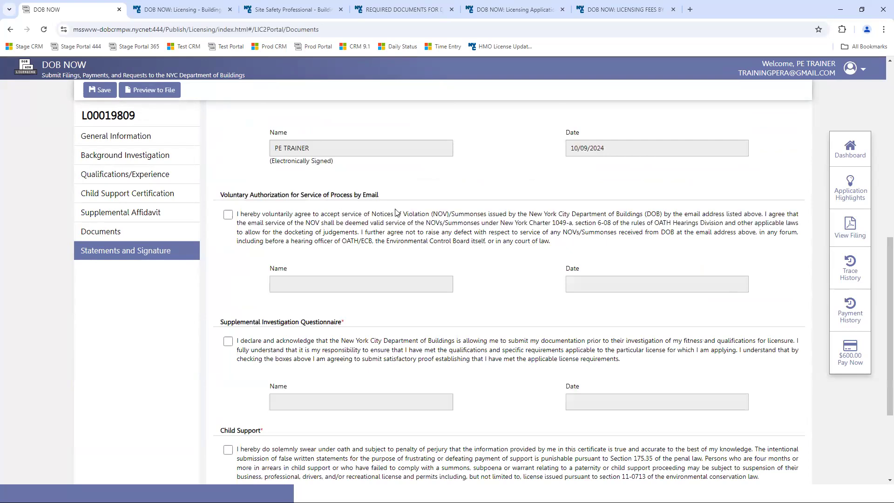
pyautogui.click(228, 341)
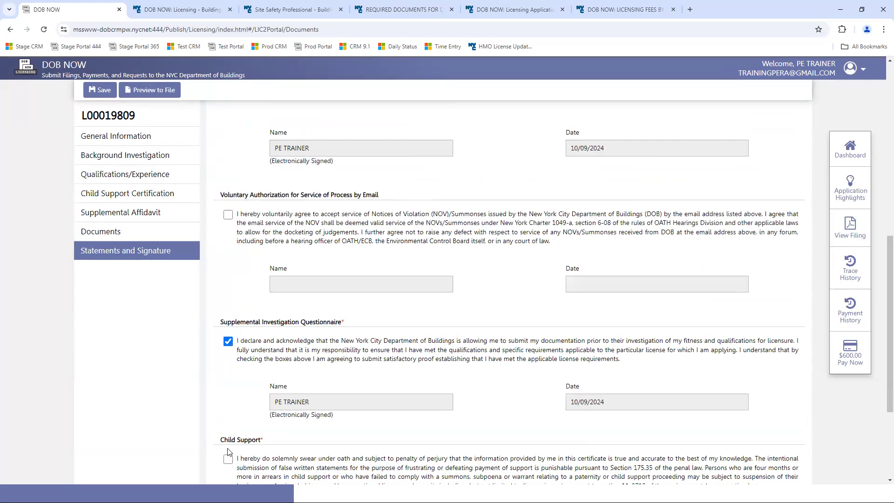
pyautogui.click(230, 458)
pyautogui.scroll(-4, 880, 282)
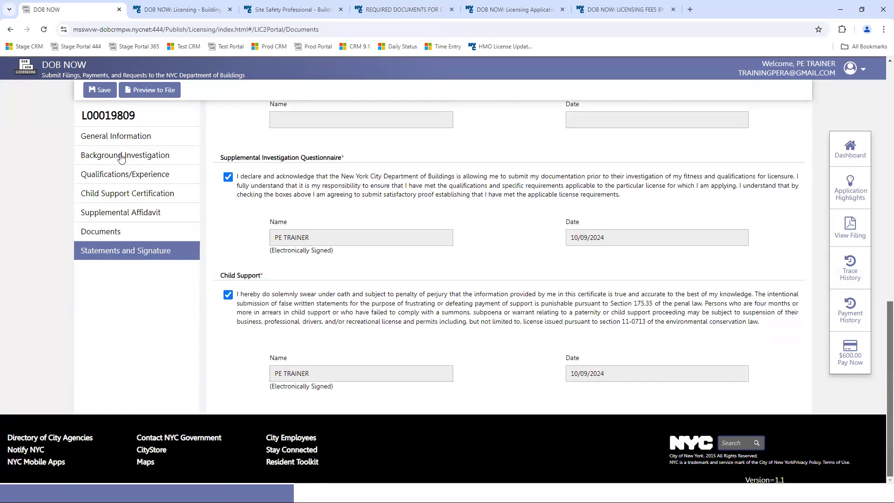
pyautogui.click(95, 91)
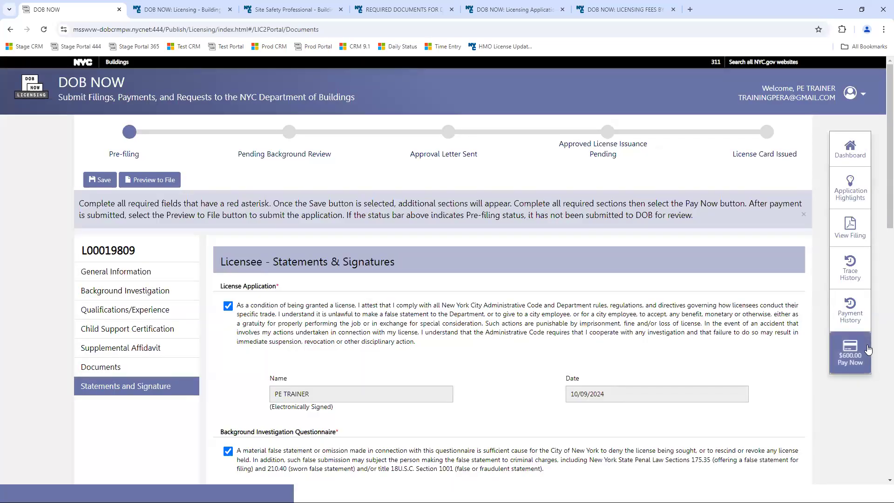
# - Run Preview to File, check Background Investigation's missing fields, then return to the PowerPoint slideshow
pyautogui.click(153, 180)
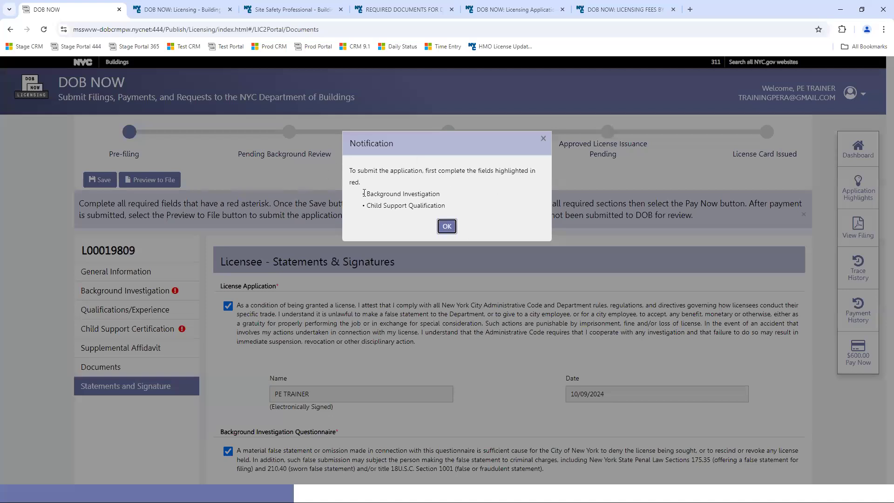
pyautogui.click(447, 226)
pyautogui.click(146, 293)
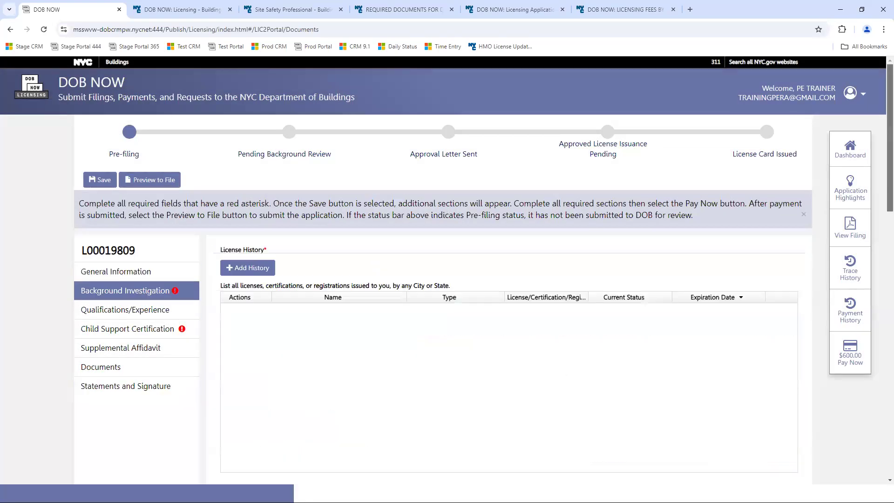
pyautogui.scroll(-3, 882, 180)
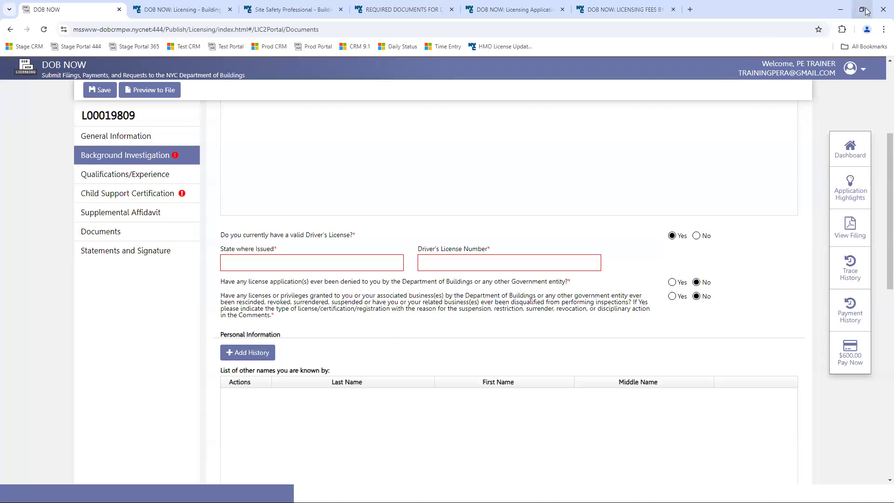
pyautogui.hotkey('alt', 'Tab')
pyautogui.hotkey('alt', 'Tab')
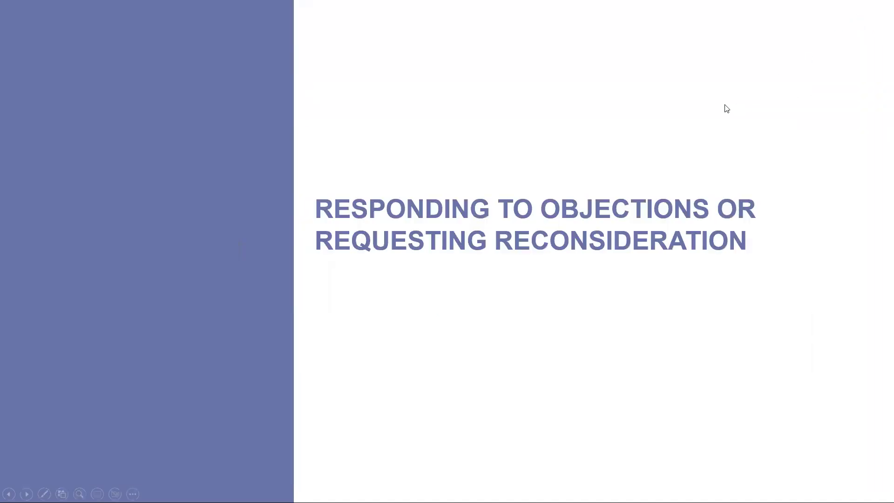